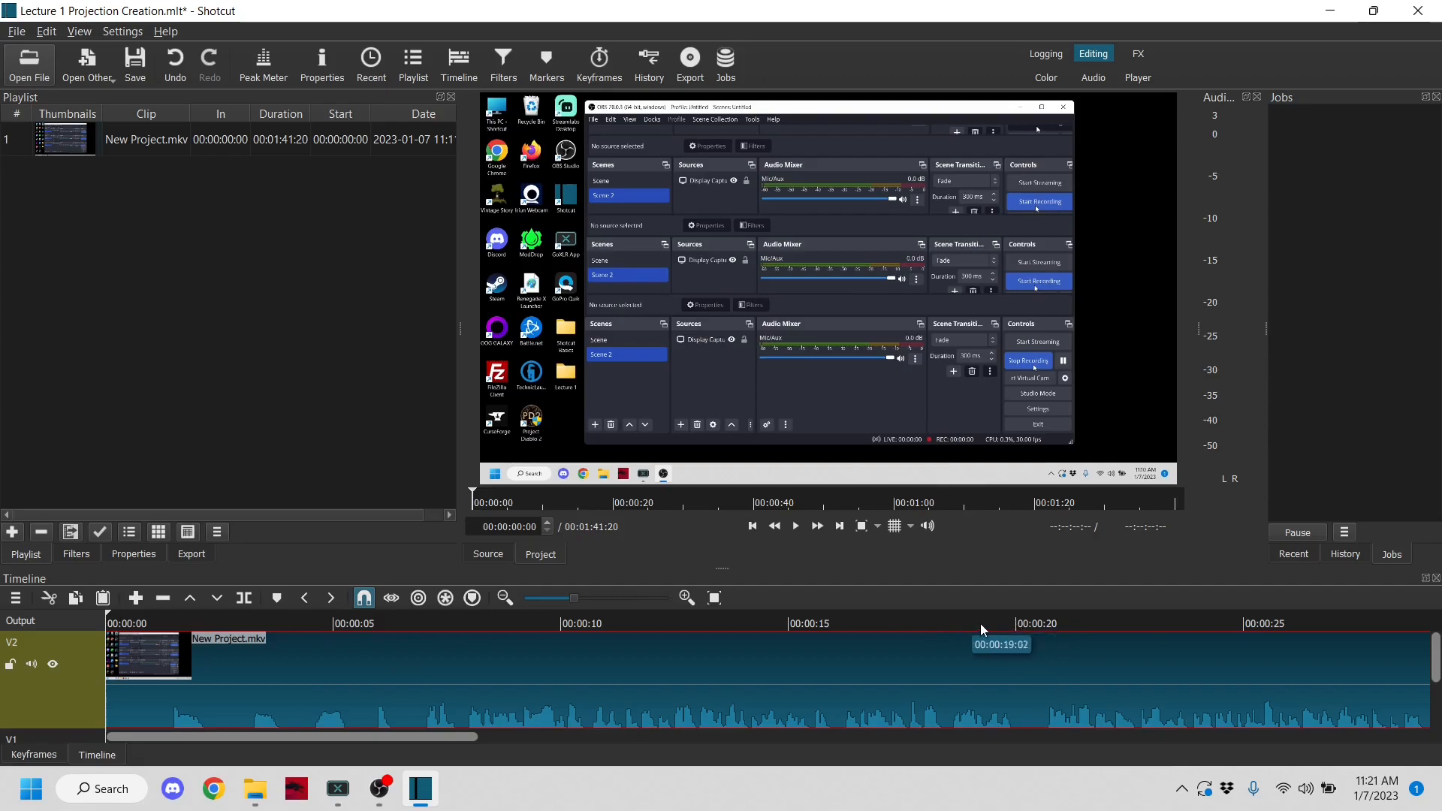
- Preview the opening of the New Project.mkv clip on track V2 and split it at 00:00:05:48
left_click(1021, 623)
mouse_move(1029, 623)
left_mouse_down()
mouse_move(1064, 628)
mouse_move(1031, 631)
left_mouse_up()
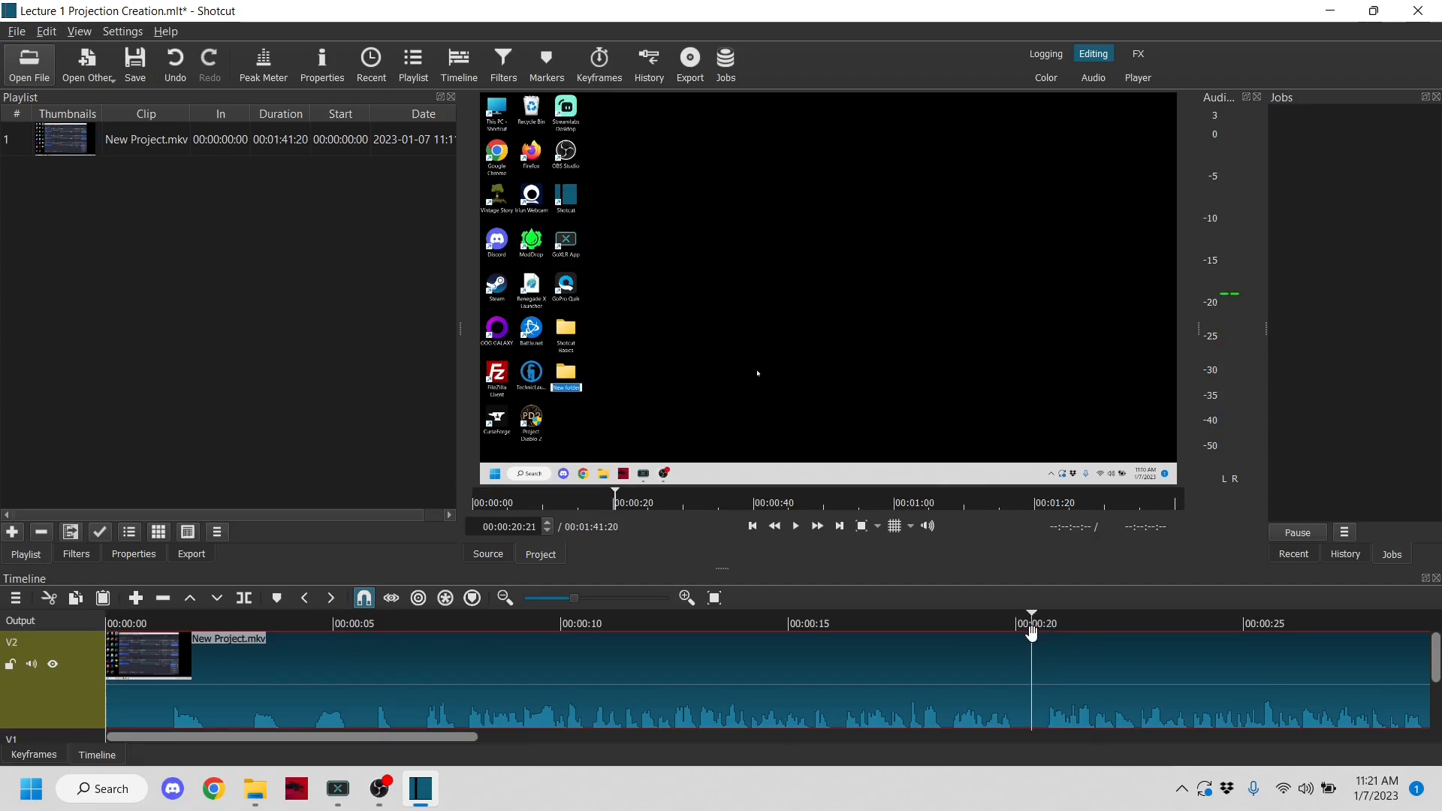
left_click(420, 630)
mouse_move(418, 629)
left_mouse_down()
mouse_move(401, 629)
mouse_move(418, 628)
left_mouse_up()
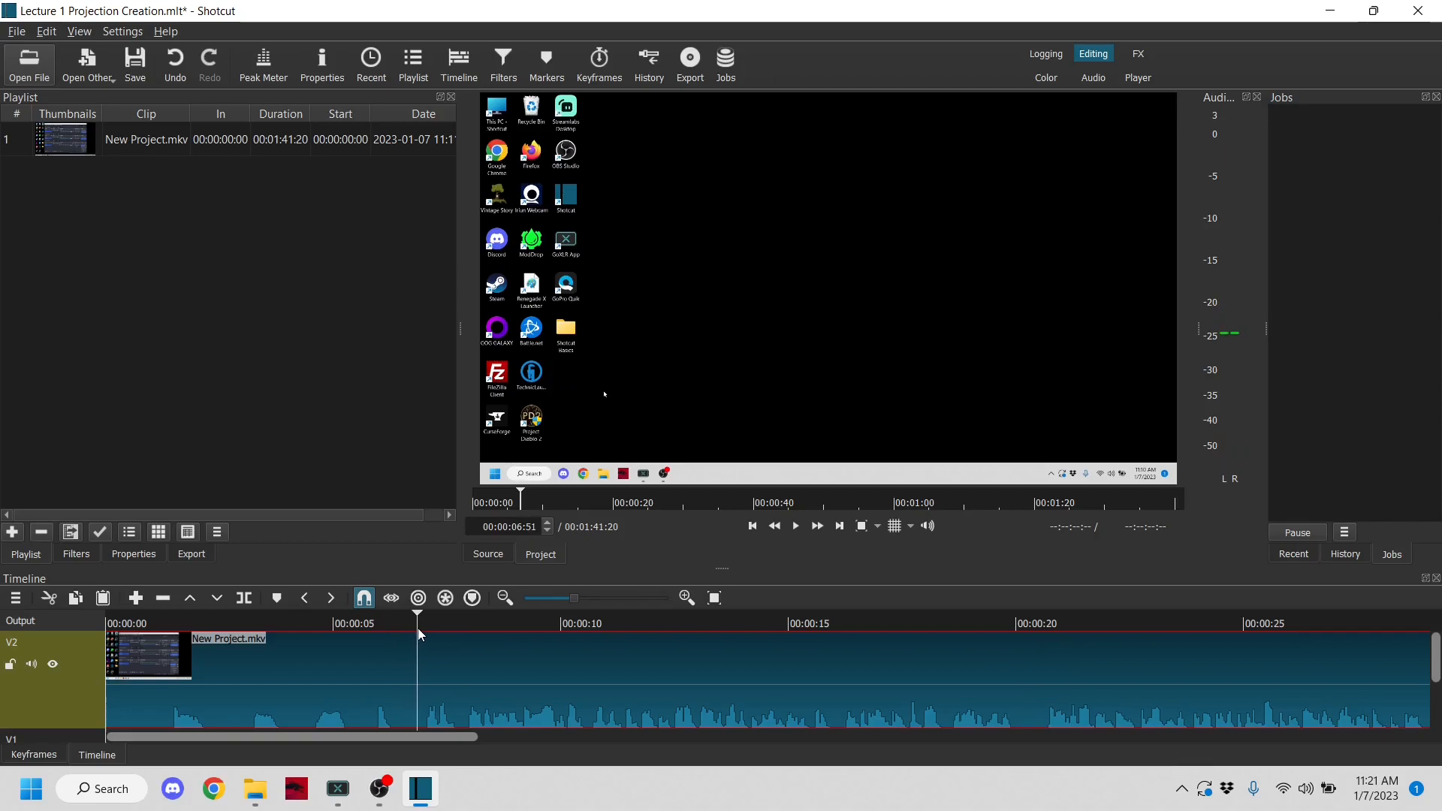
left_click_drag(417, 628, 168, 659)
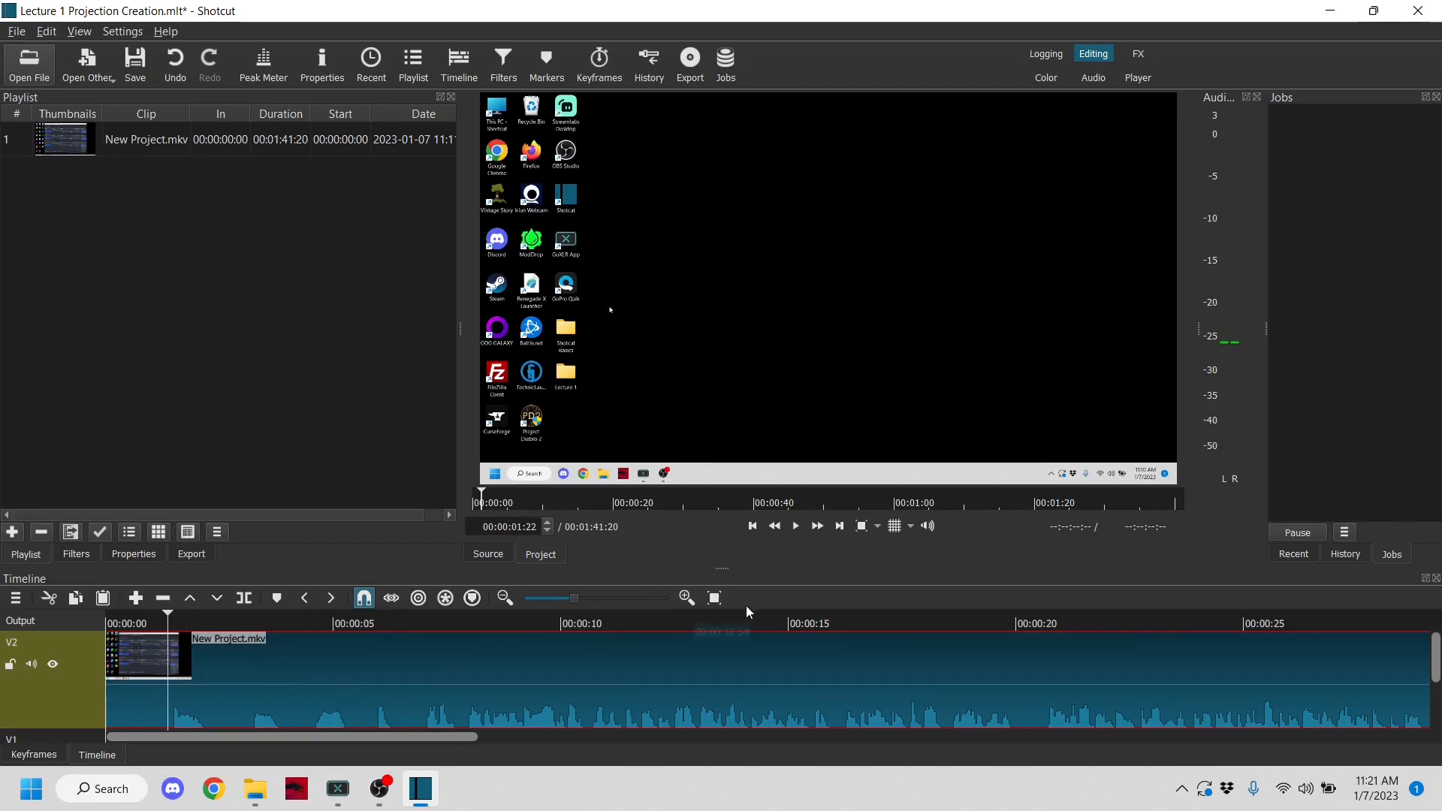
left_click(795, 526)
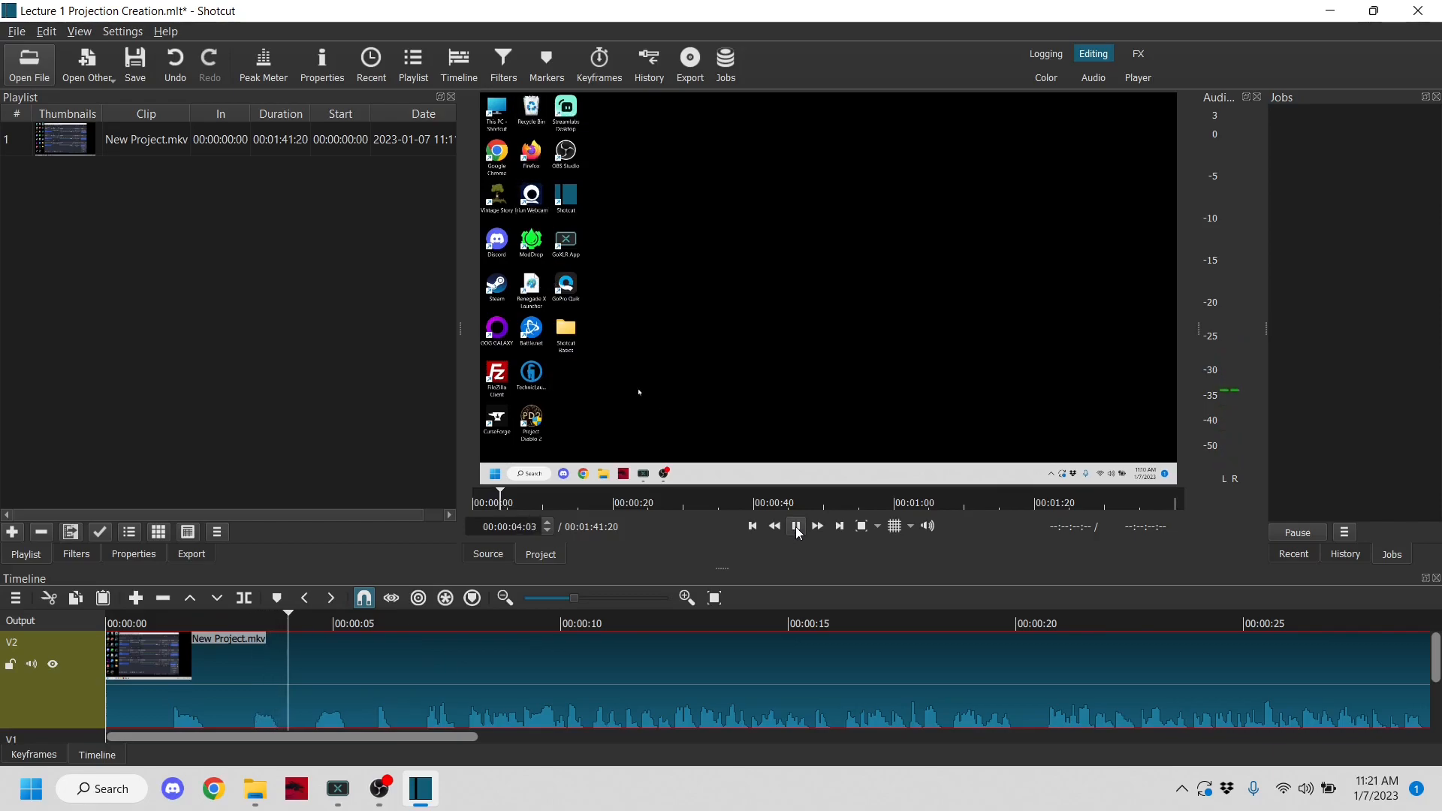
left_click(796, 527)
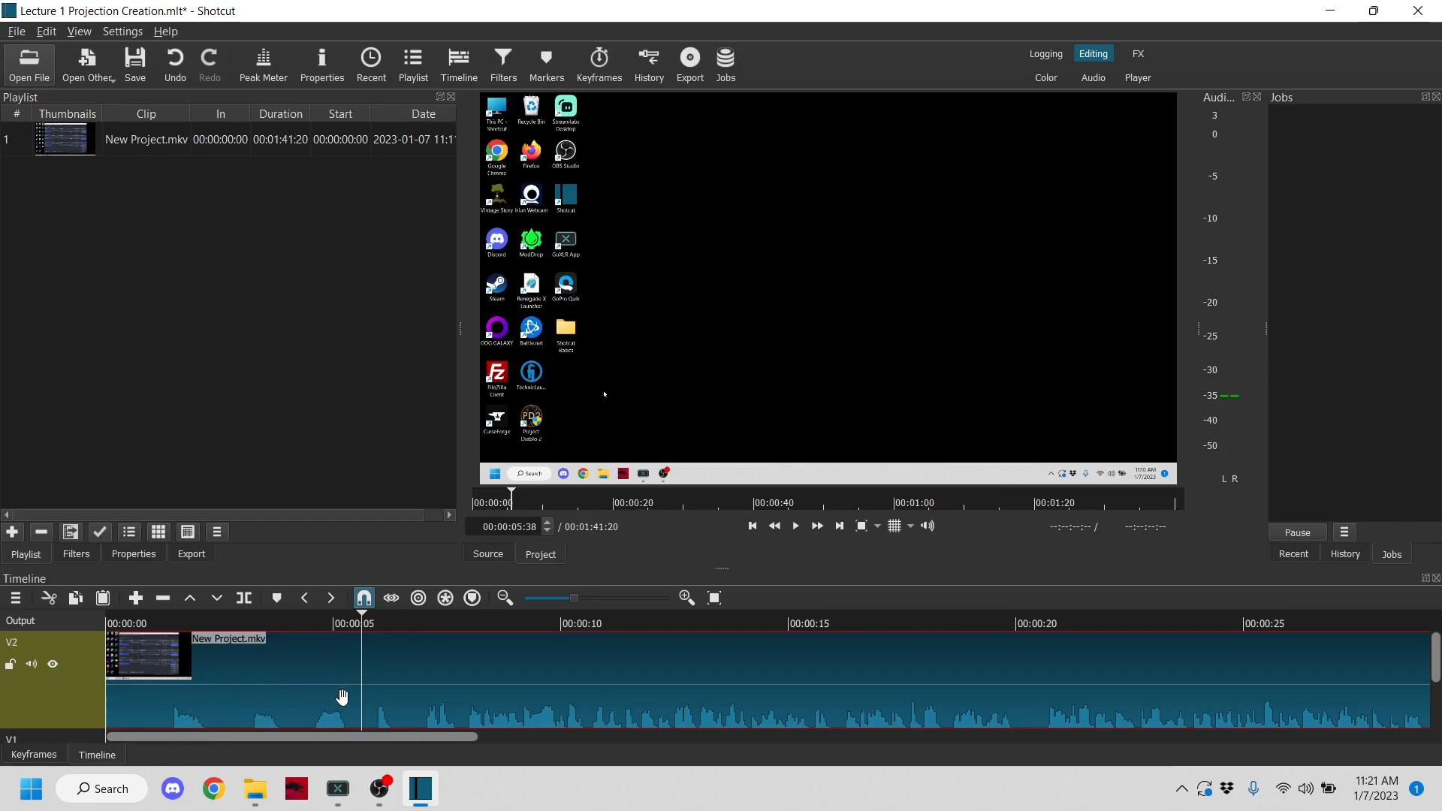
left_click_drag(363, 620, 370, 619)
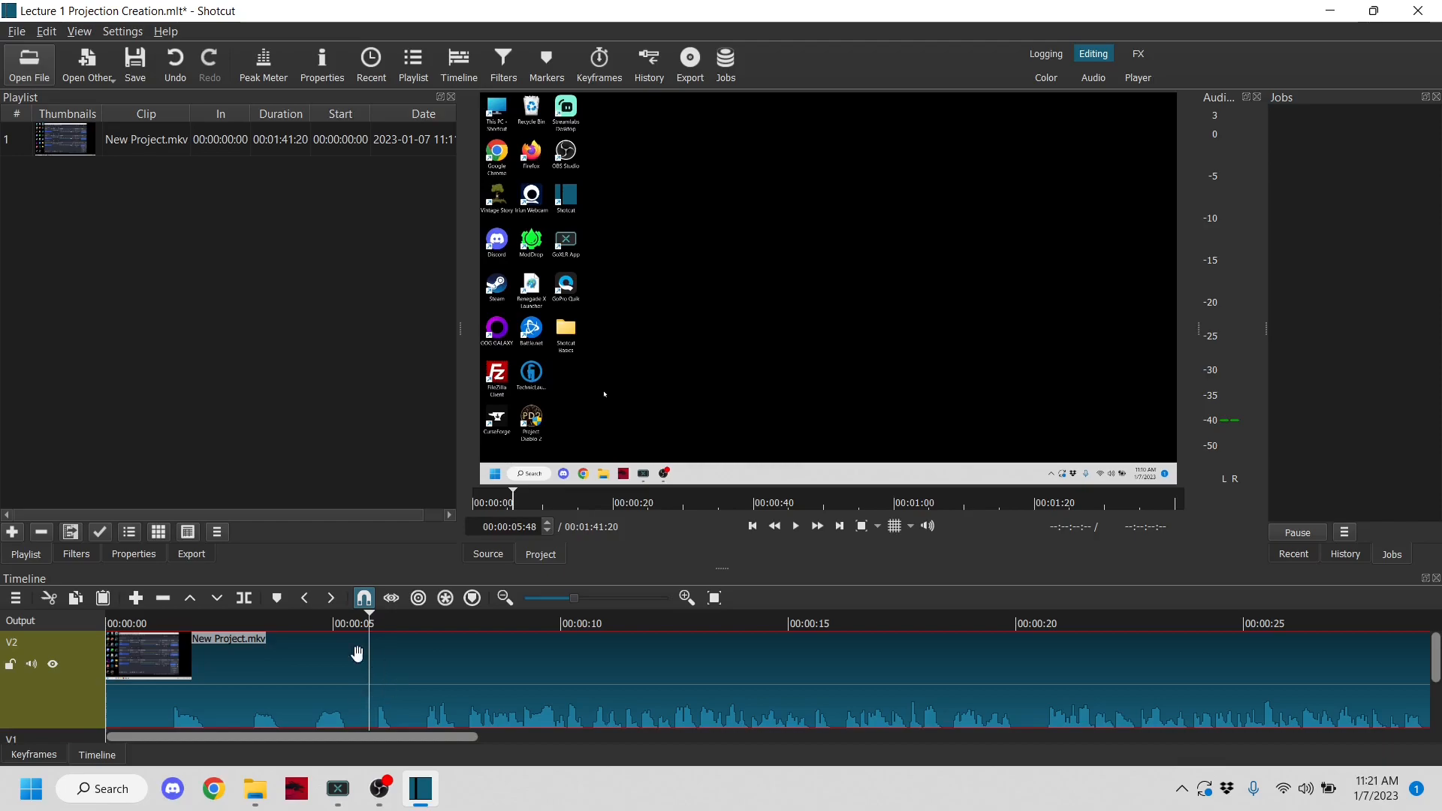
left_click(244, 599)
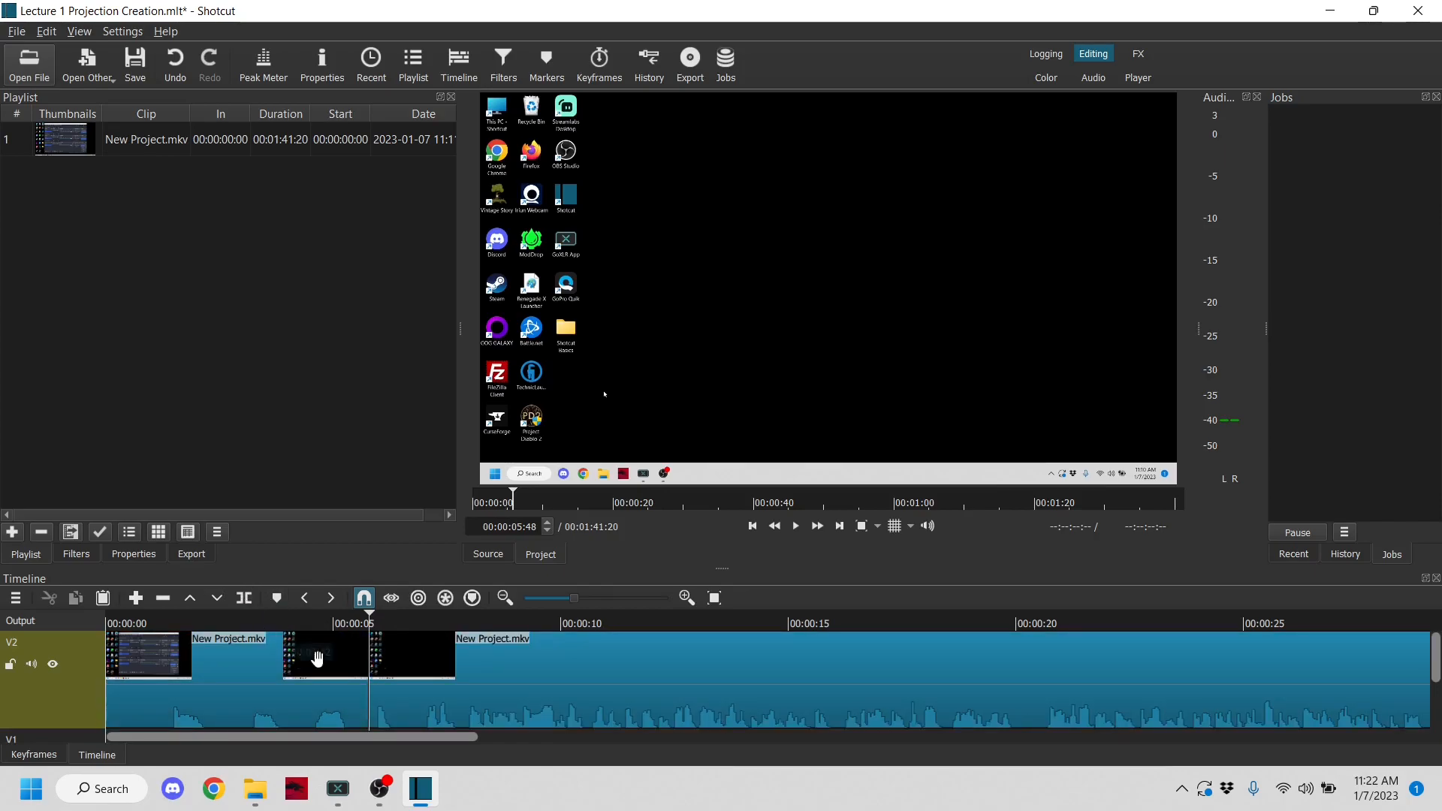
- Remove the opening segment of the clip that precedes the split
left_click(344, 625)
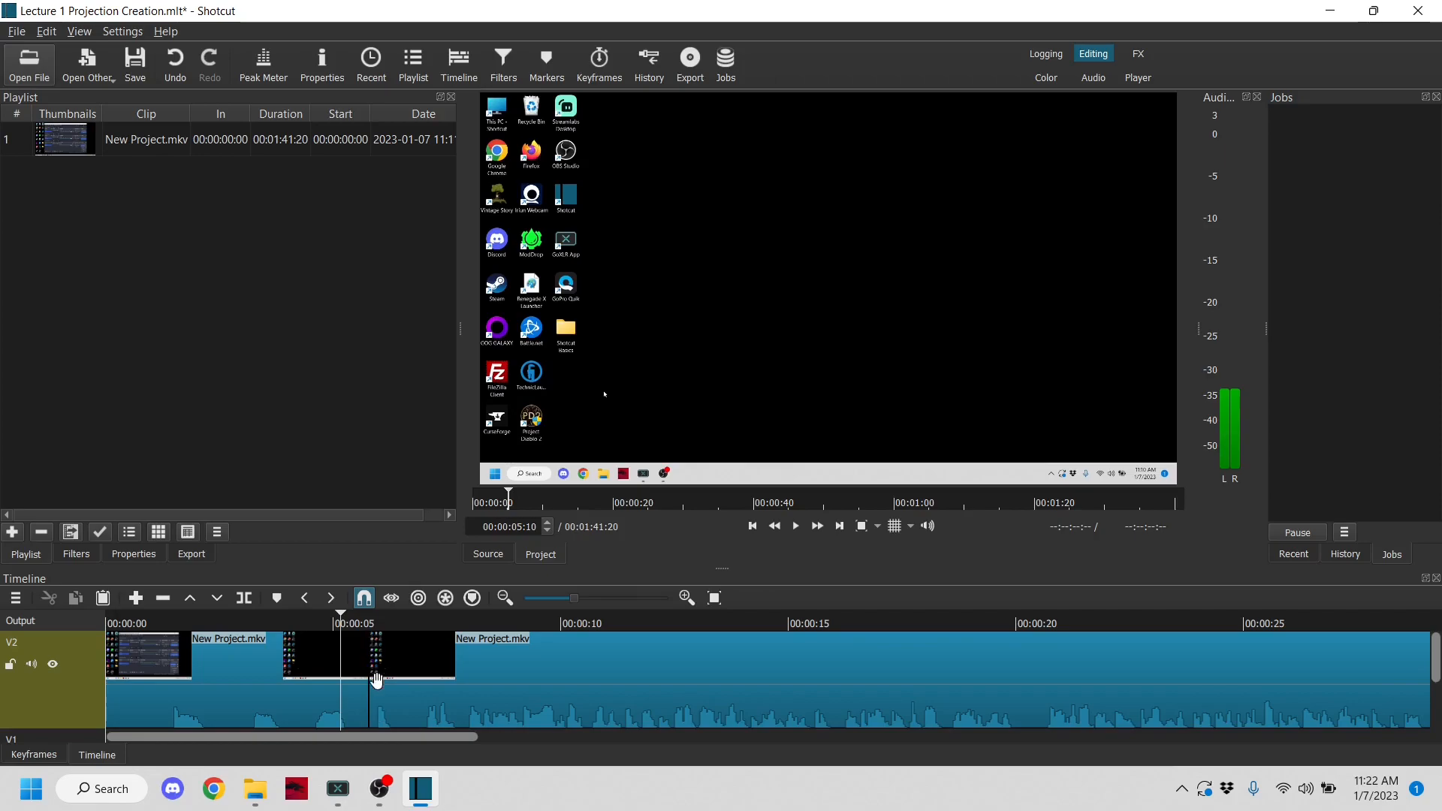
left_click(233, 676)
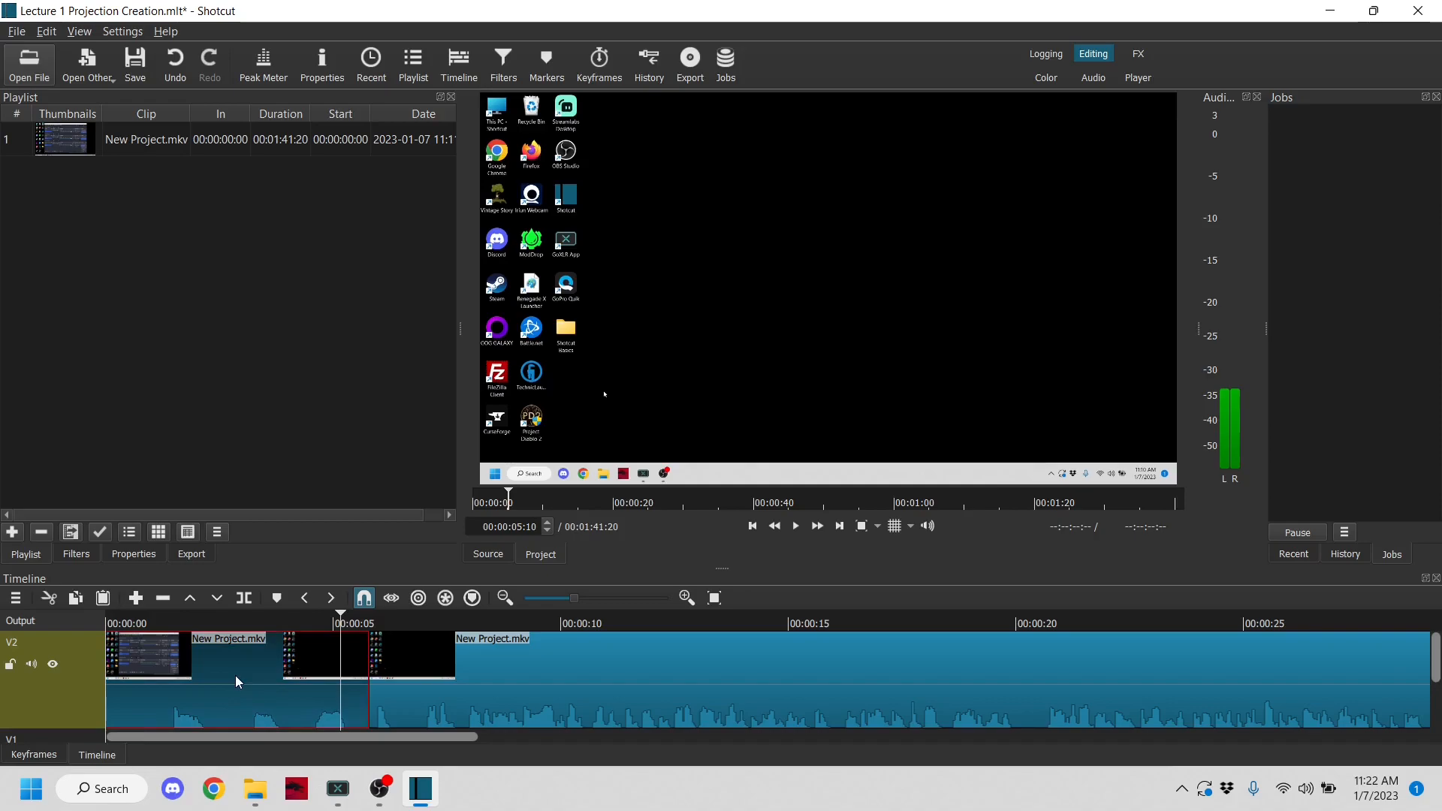
right_click(236, 681)
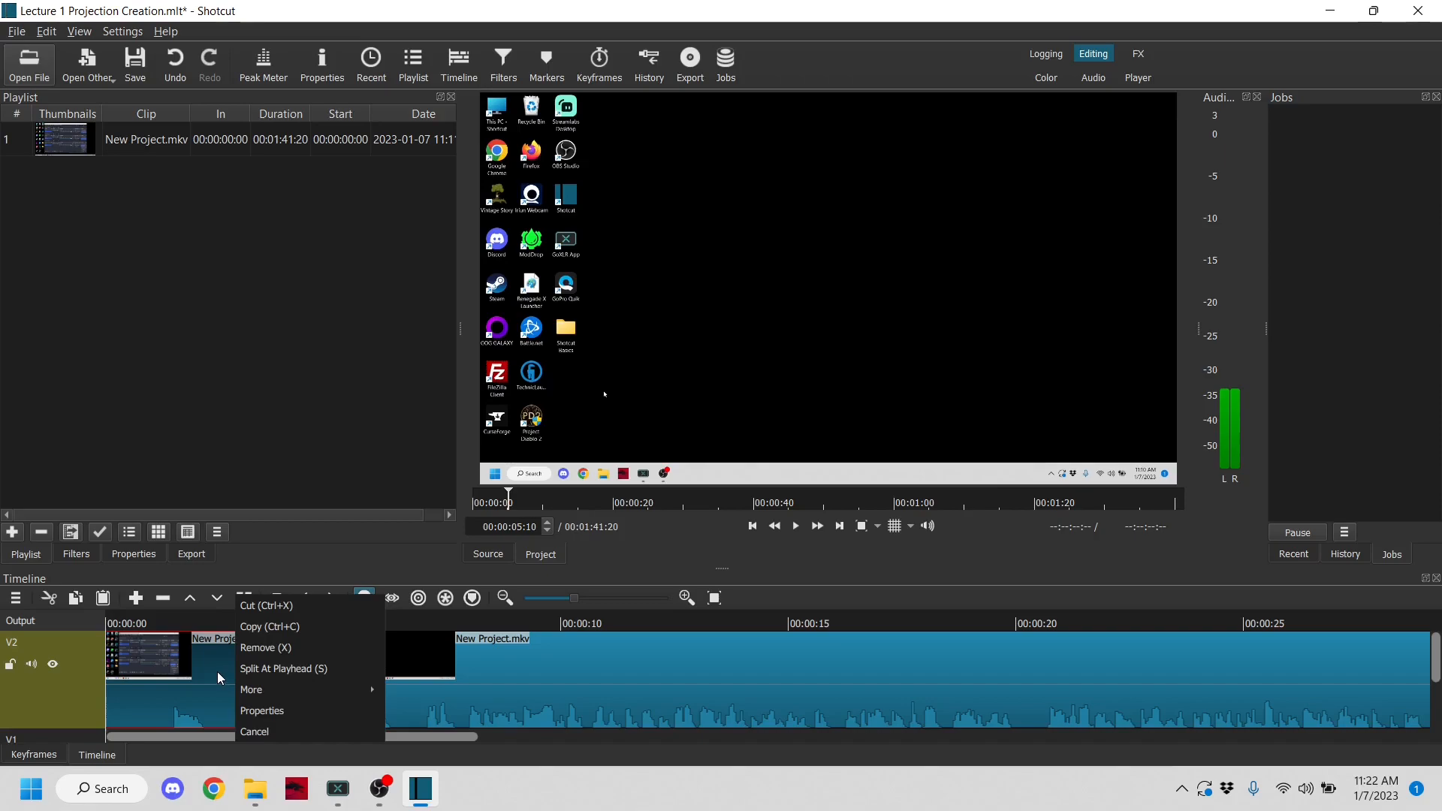
left_click(265, 649)
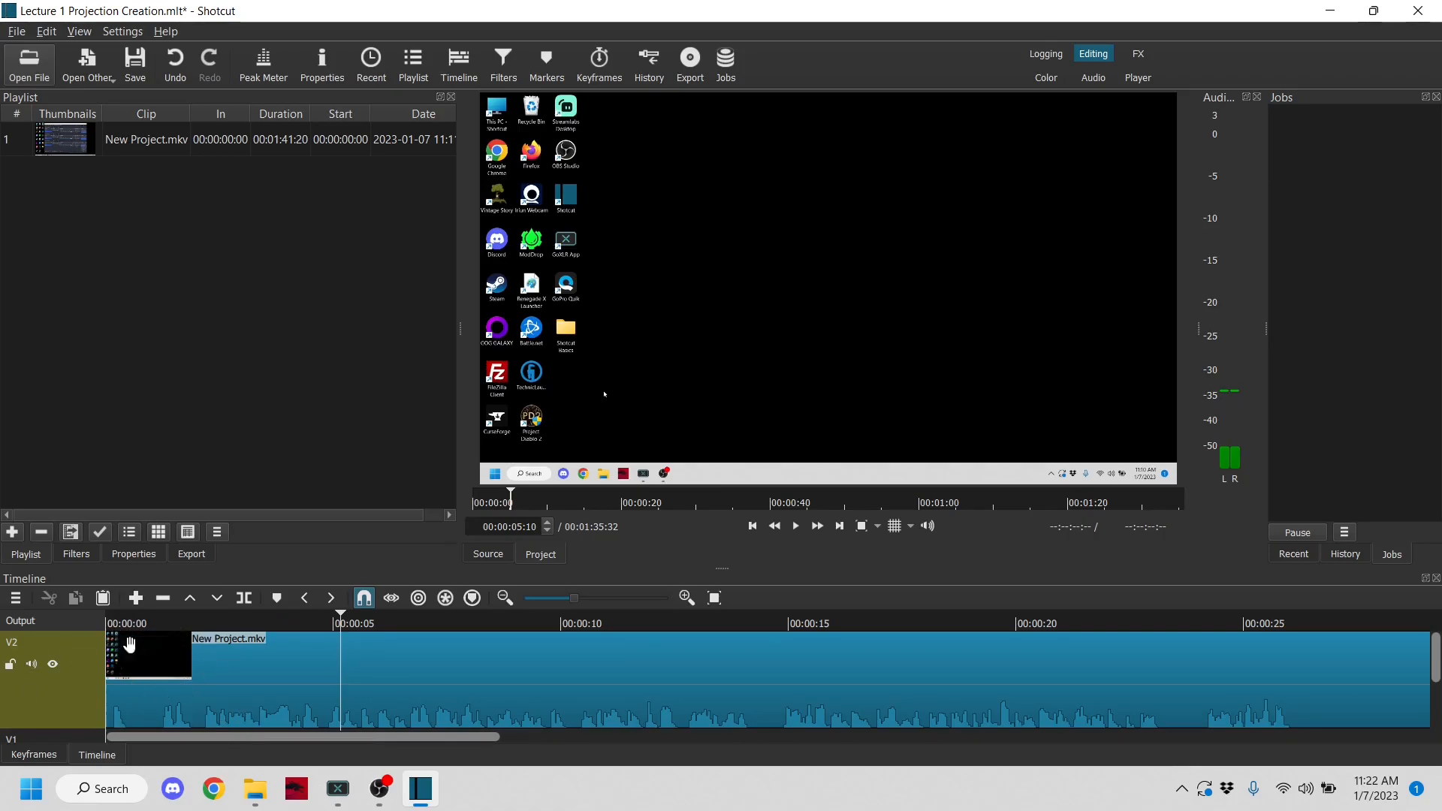
- Select the remaining clip on V2 and return the playhead to the start of the timeline
left_click(239, 684)
left_click_drag(239, 683, 6, 688)
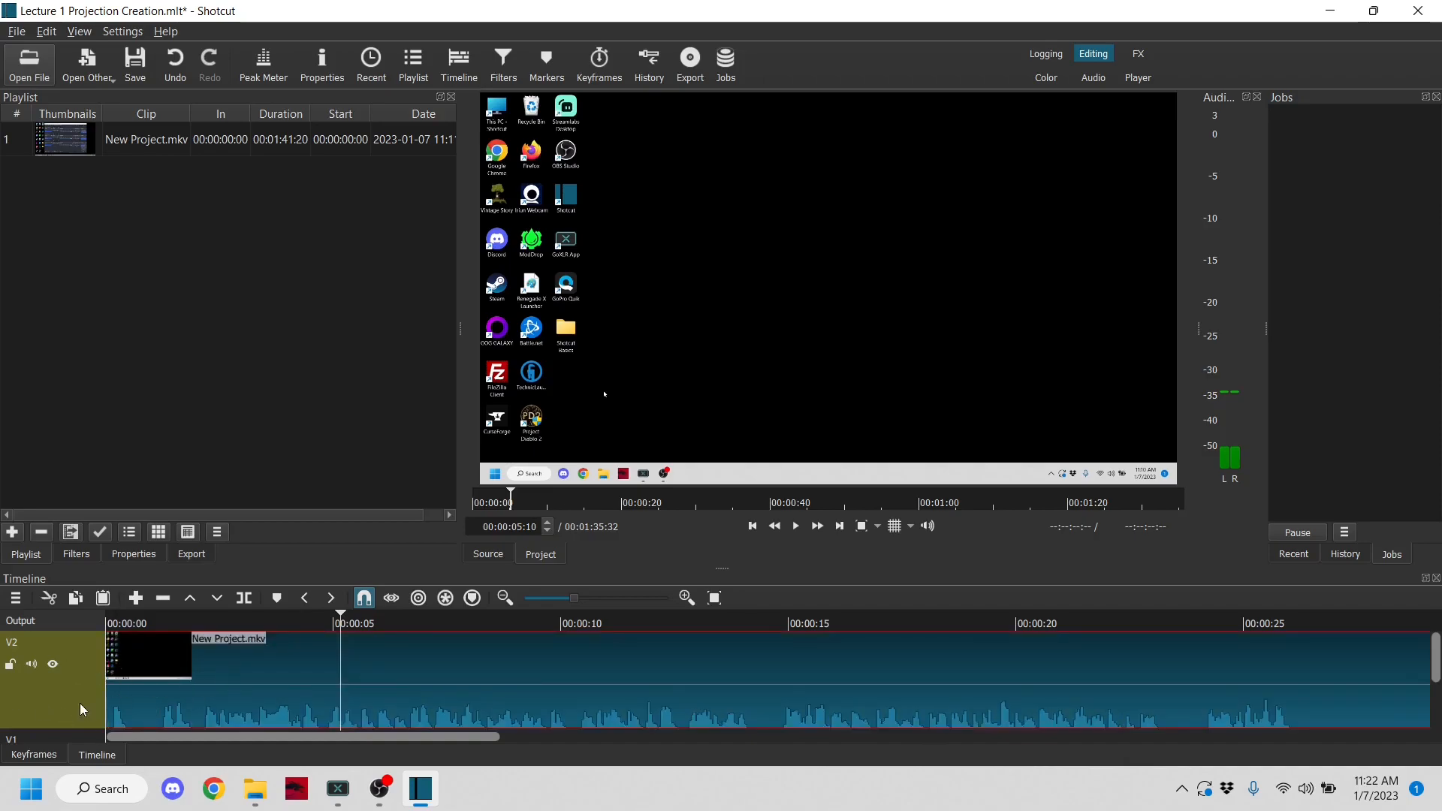
left_click(108, 620)
left_click_drag(107, 620, 99, 620)
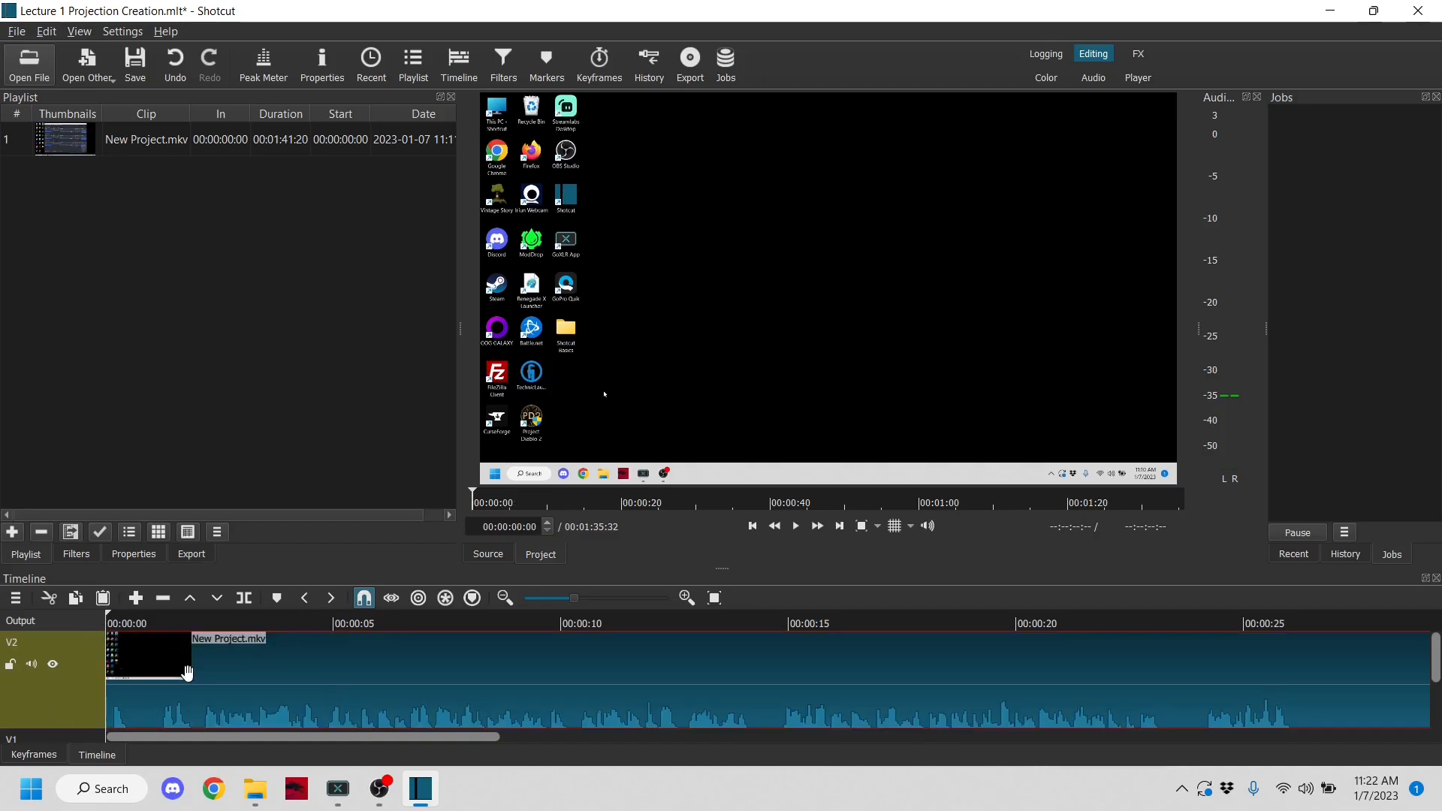
- Split the clip near its end at 00:01:32:39
mouse_move(456, 673)
left_mouse_down()
mouse_move(593, 682)
mouse_move(451, 685)
left_mouse_up()
left_click_drag(226, 740, 1166, 750)
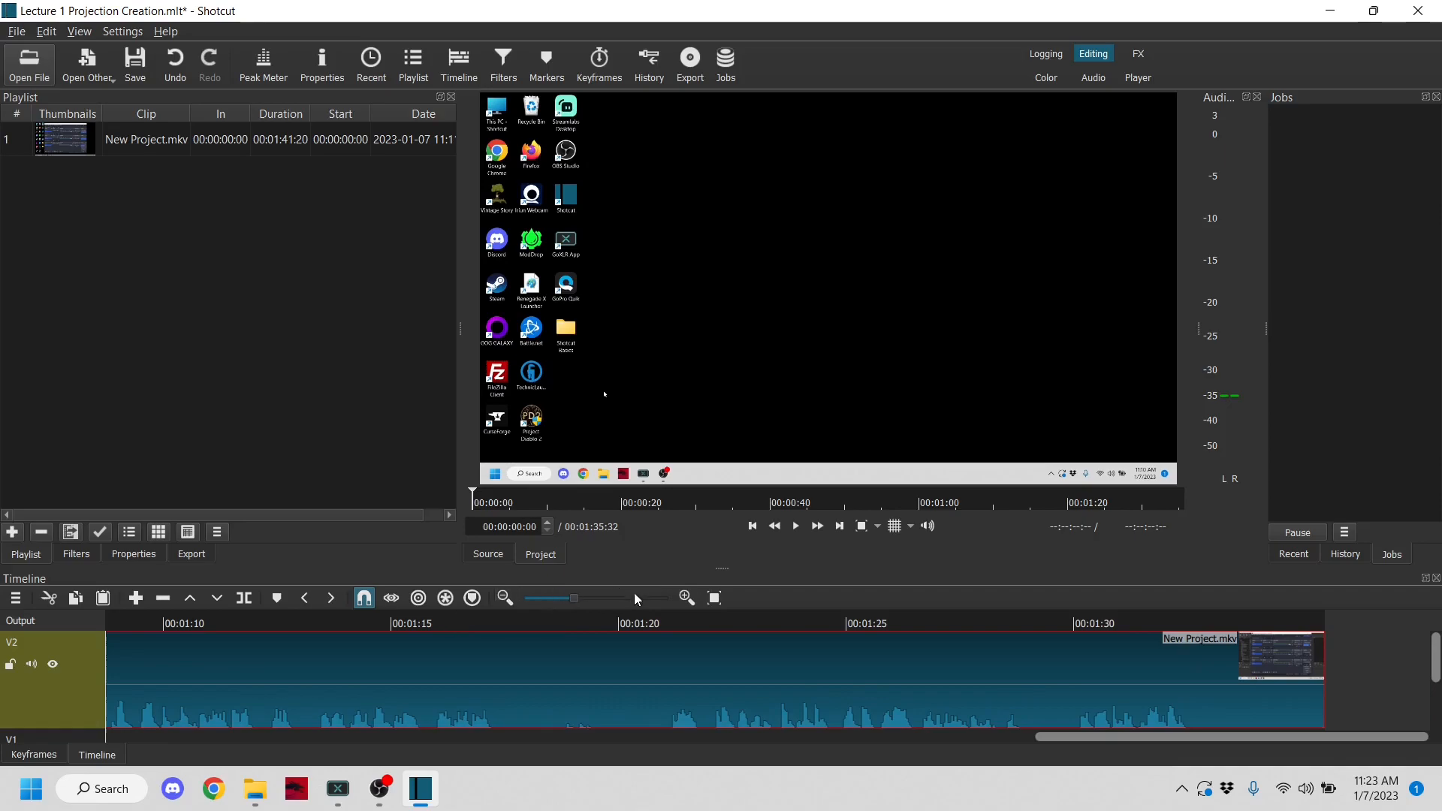
left_click(567, 597)
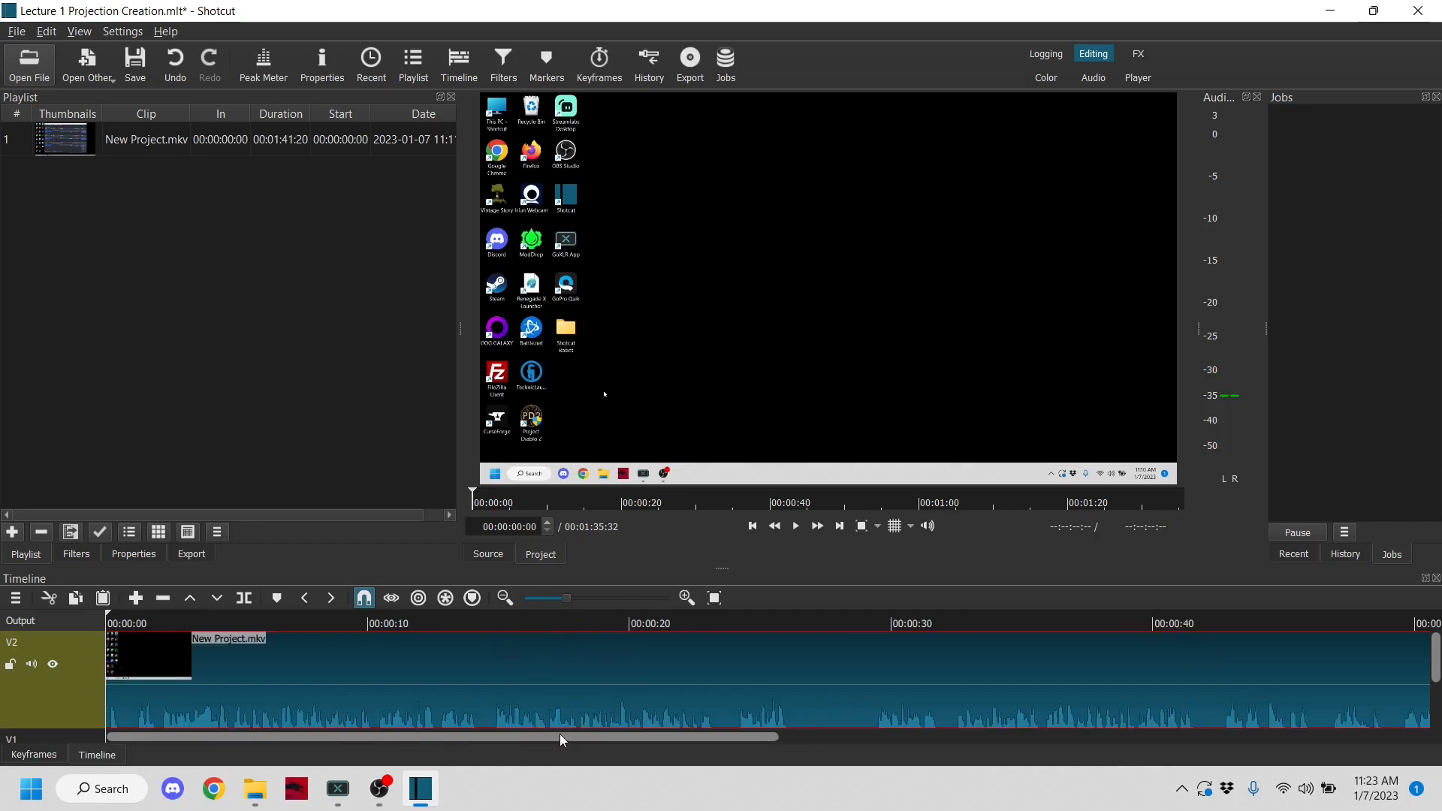
left_click_drag(564, 742, 1232, 742)
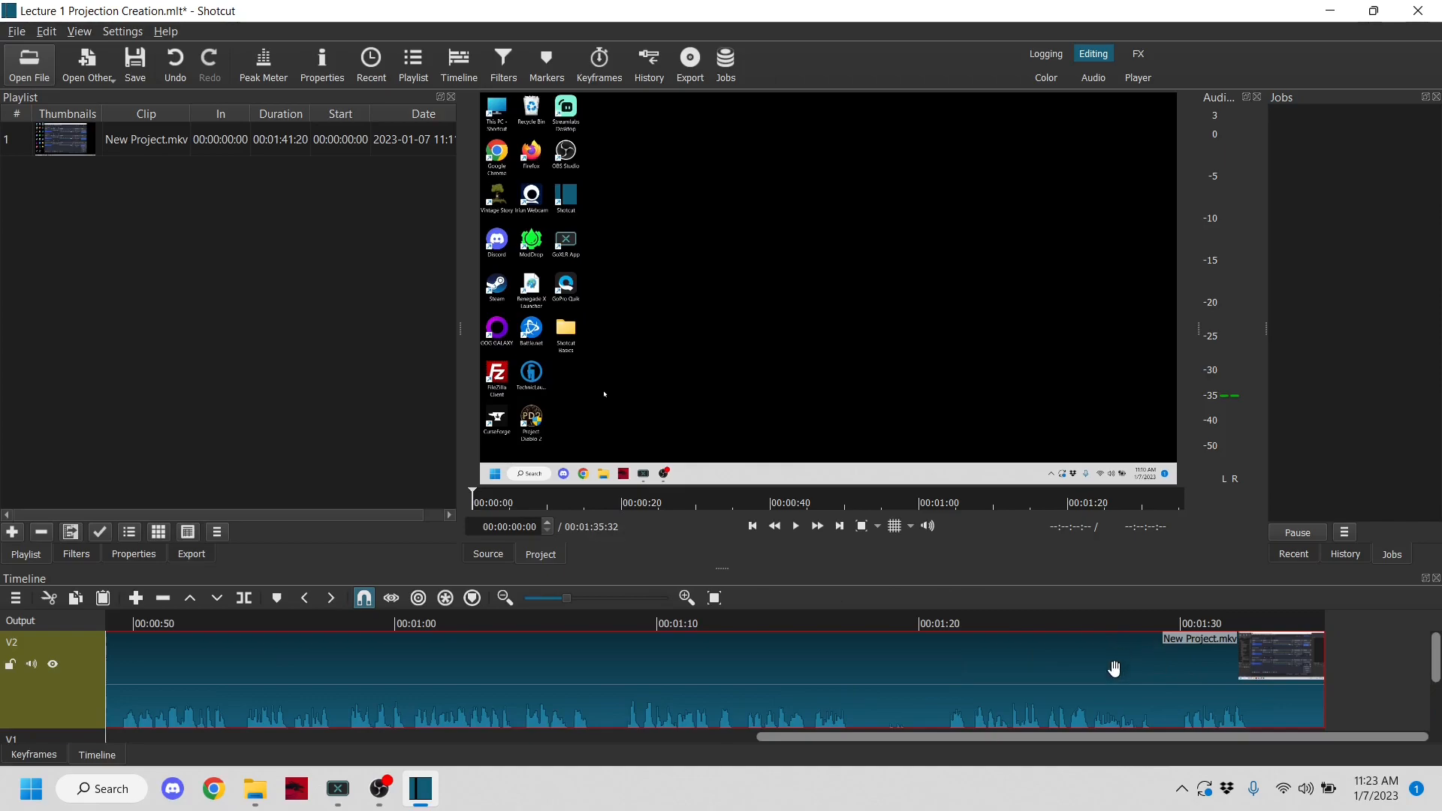
left_click(1251, 620)
left_click_drag(1251, 622, 1250, 624)
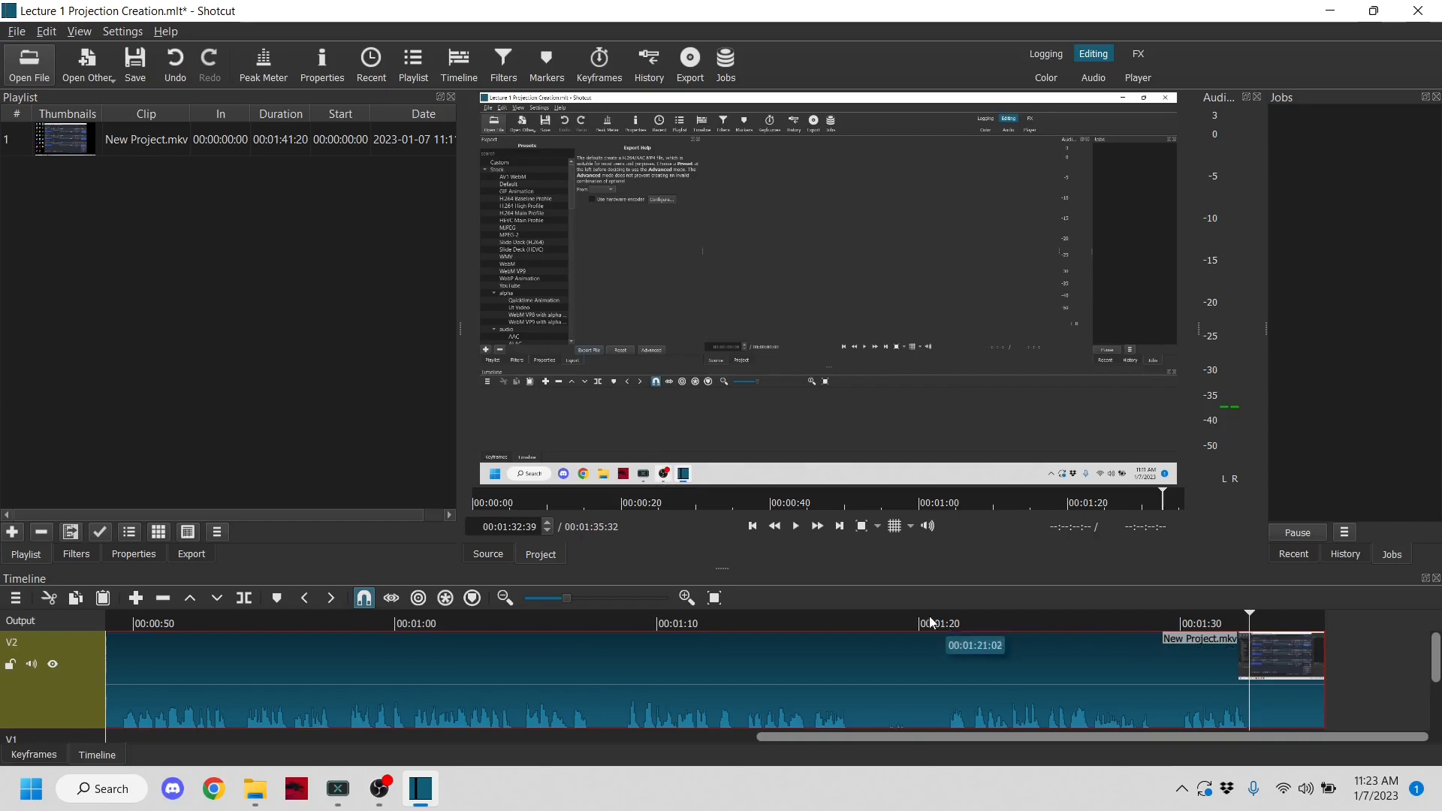
left_click(246, 600)
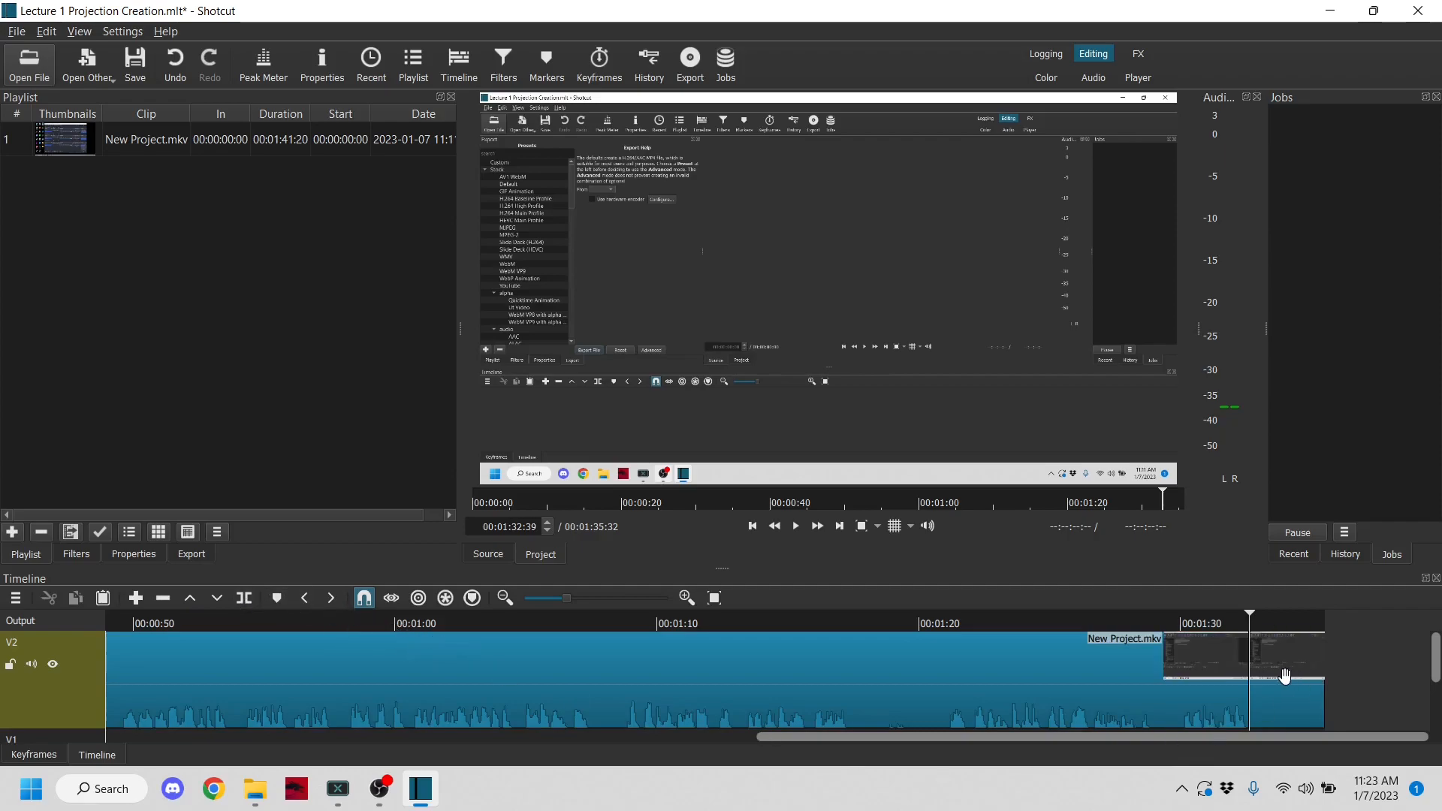
- Remove the short ending segment that follows the split at 00:01:32:39
left_click(1287, 678)
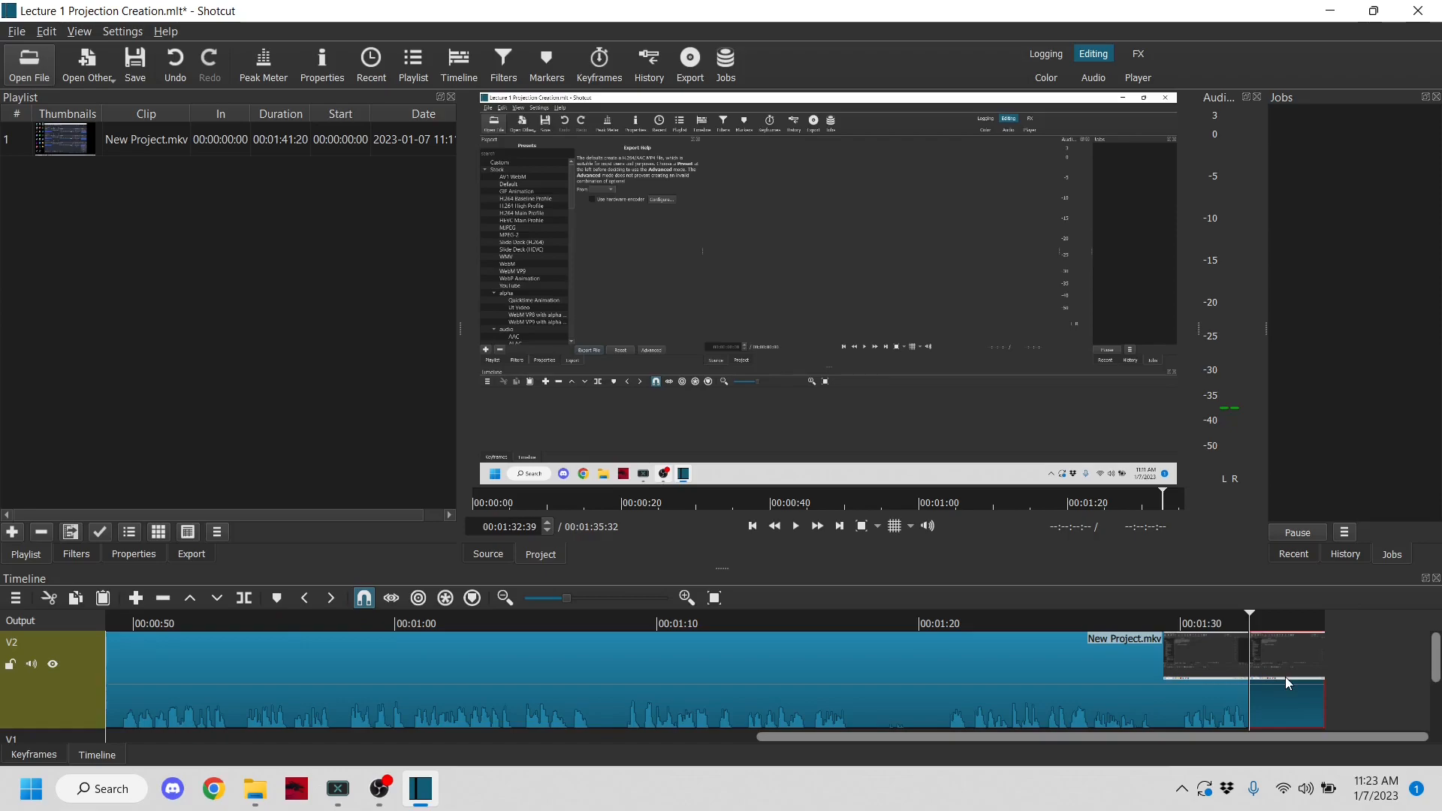
right_click(1286, 678)
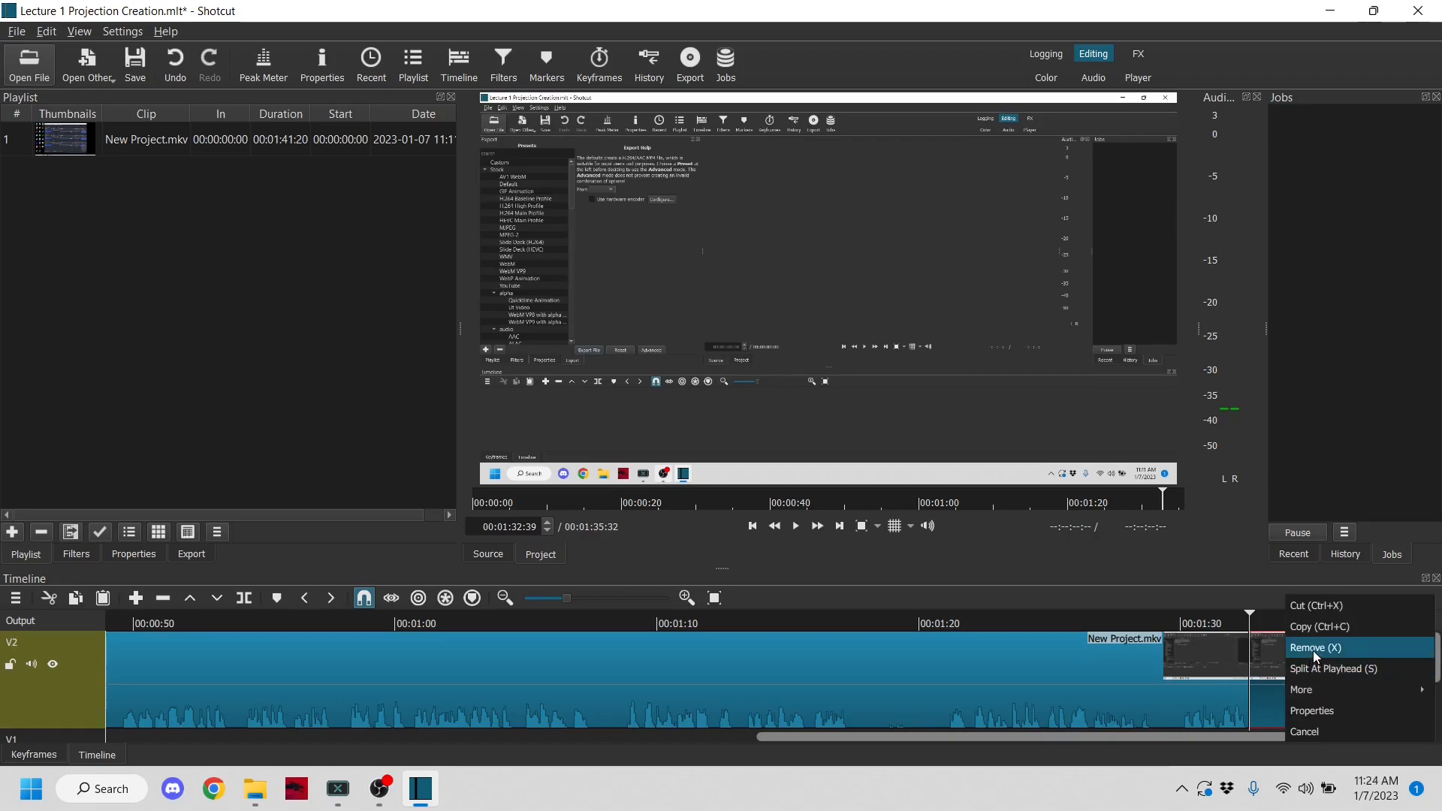
left_click(1313, 650)
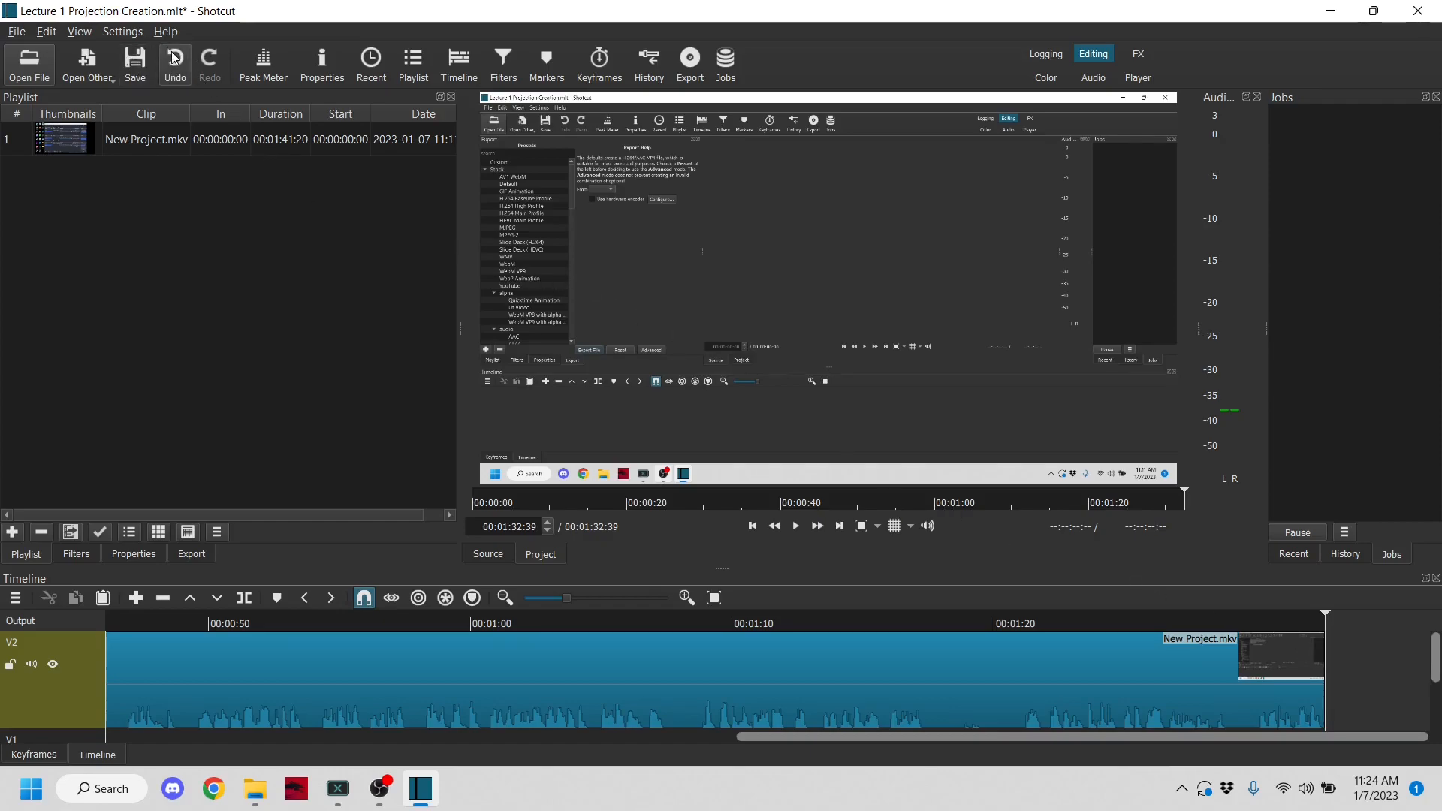
- Undo the removal and the split of the ending segment, and redo both edits
left_click(180, 75)
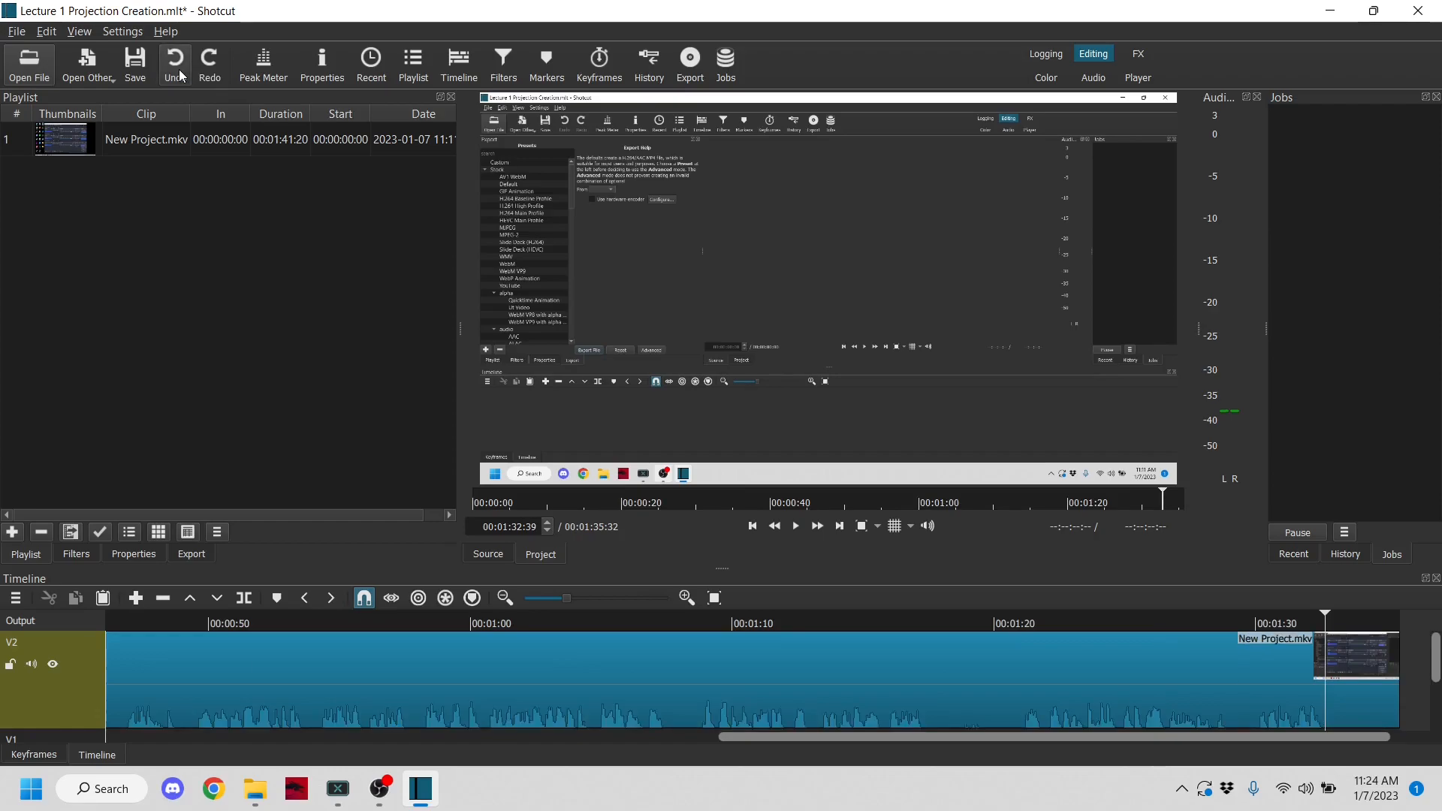
left_click(220, 63)
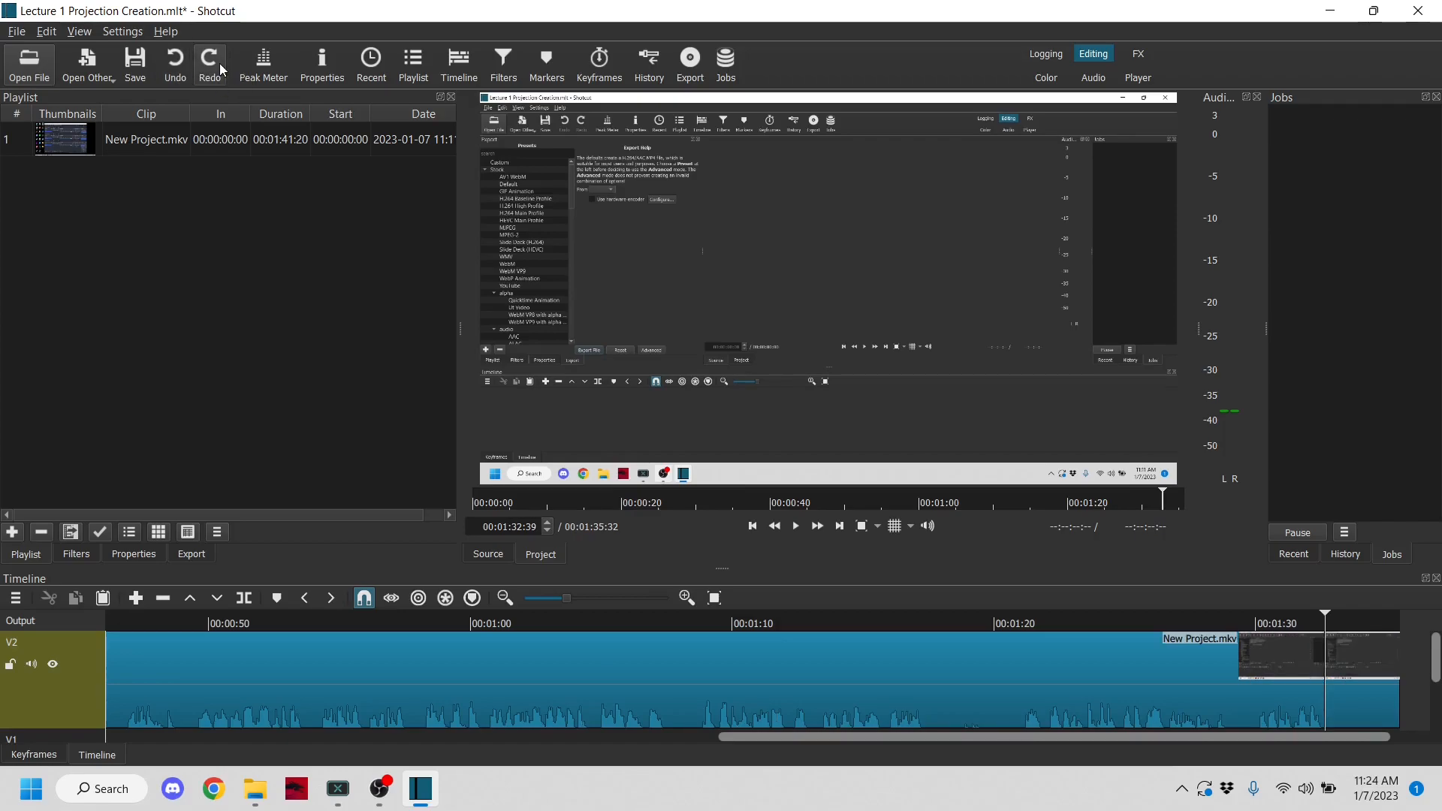
left_click(219, 63)
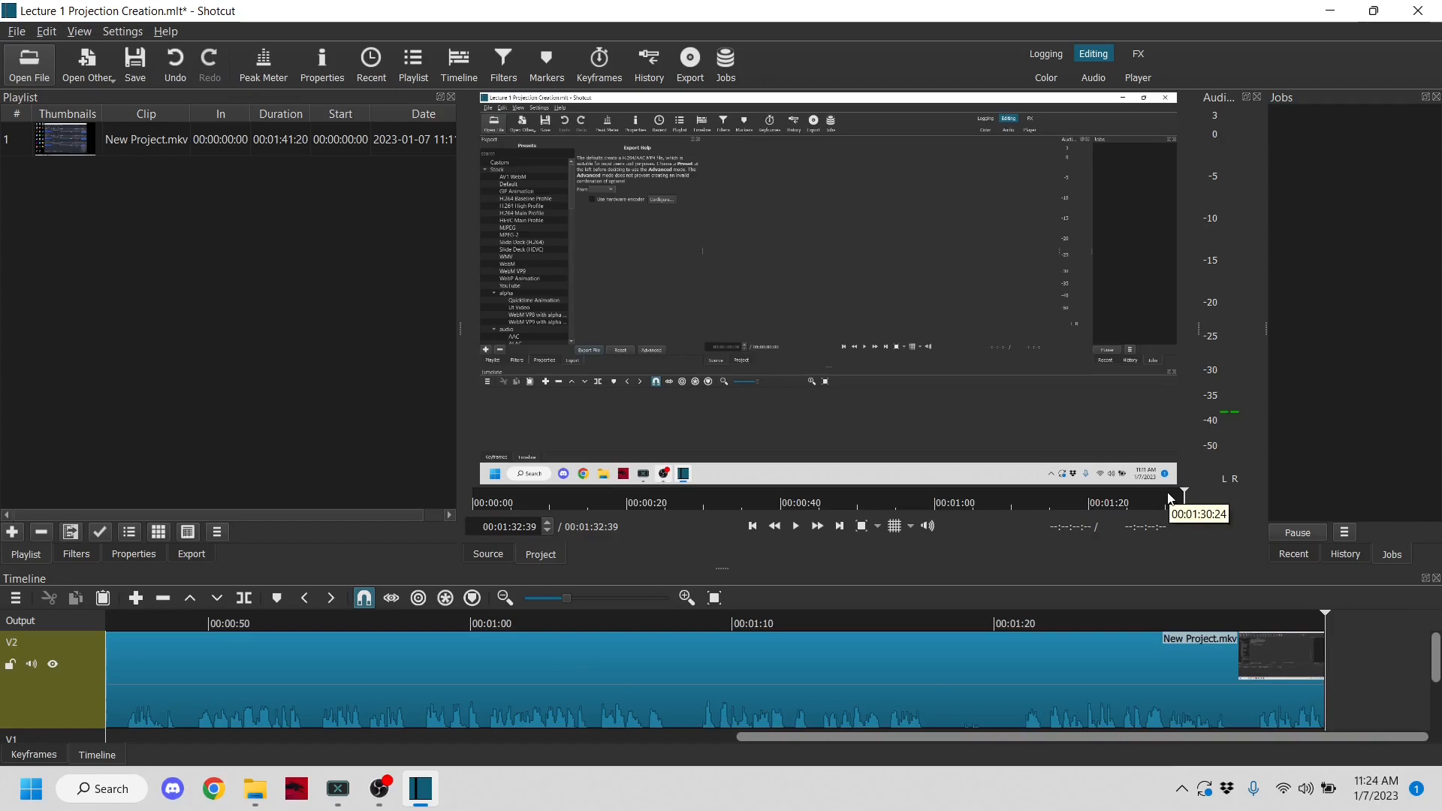
- Split the clip at 00:00:26:08 and 00:00:29:21 to isolate the Shotcut loading-screen section
left_click_drag(886, 736, 371, 774)
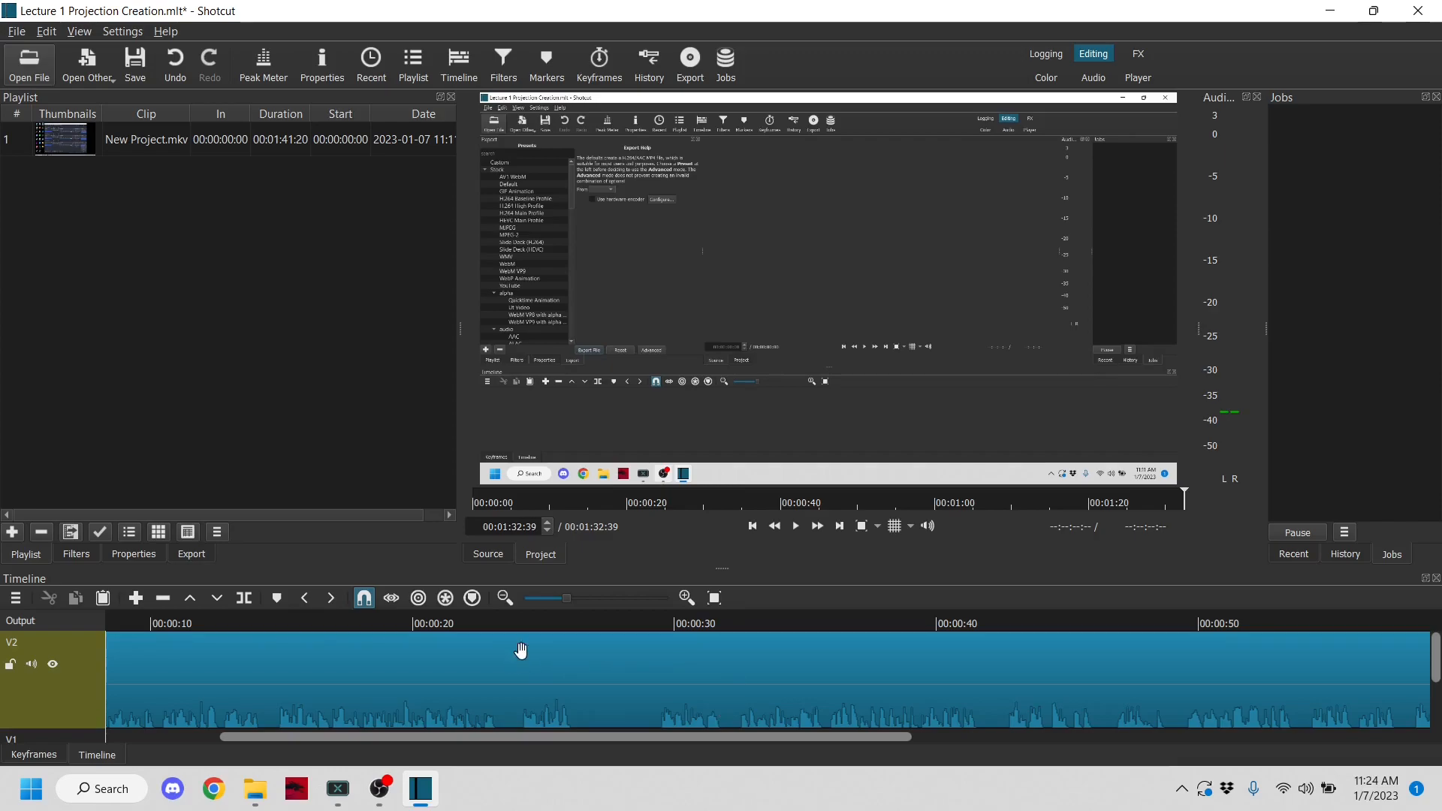
left_click_drag(560, 623, 574, 620)
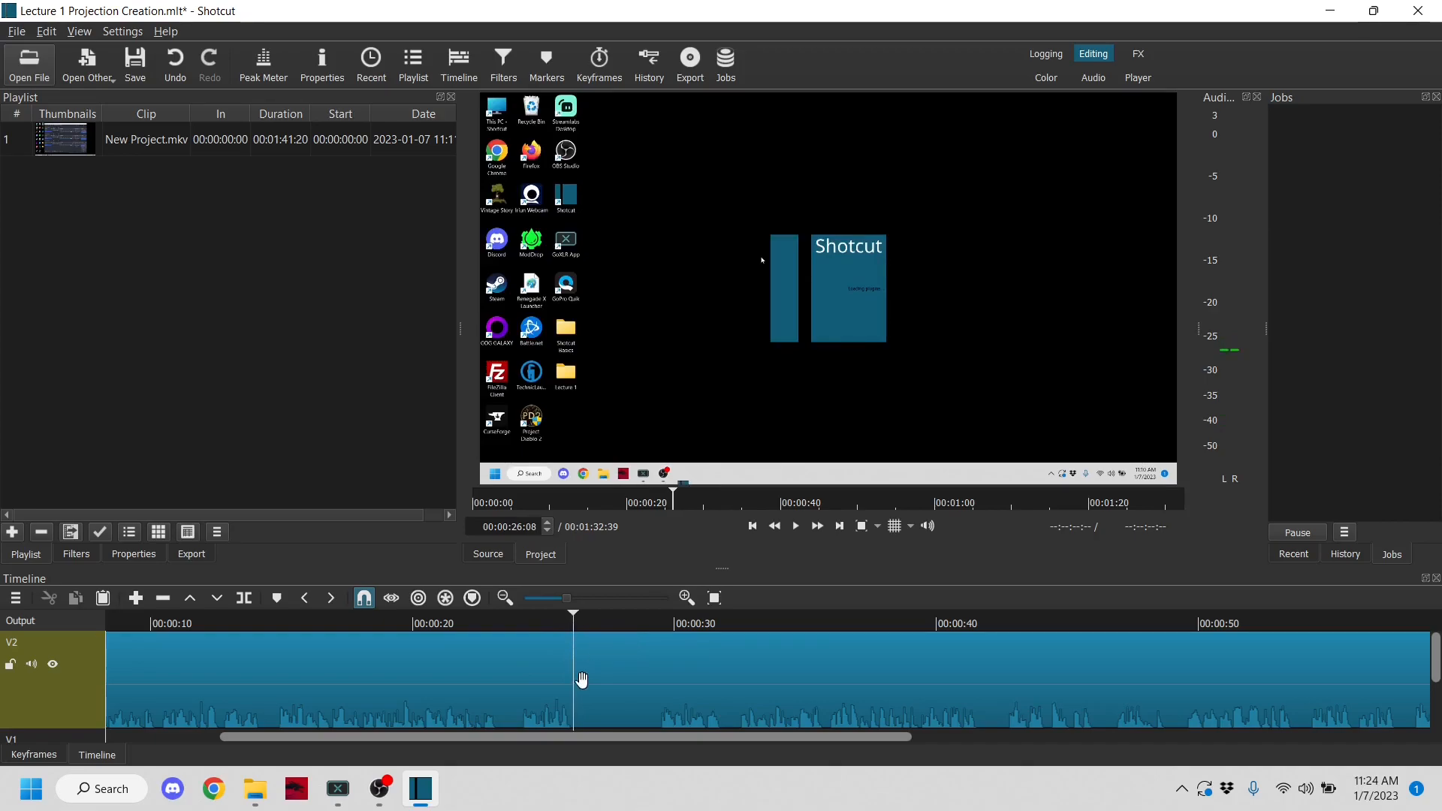
left_click(238, 601)
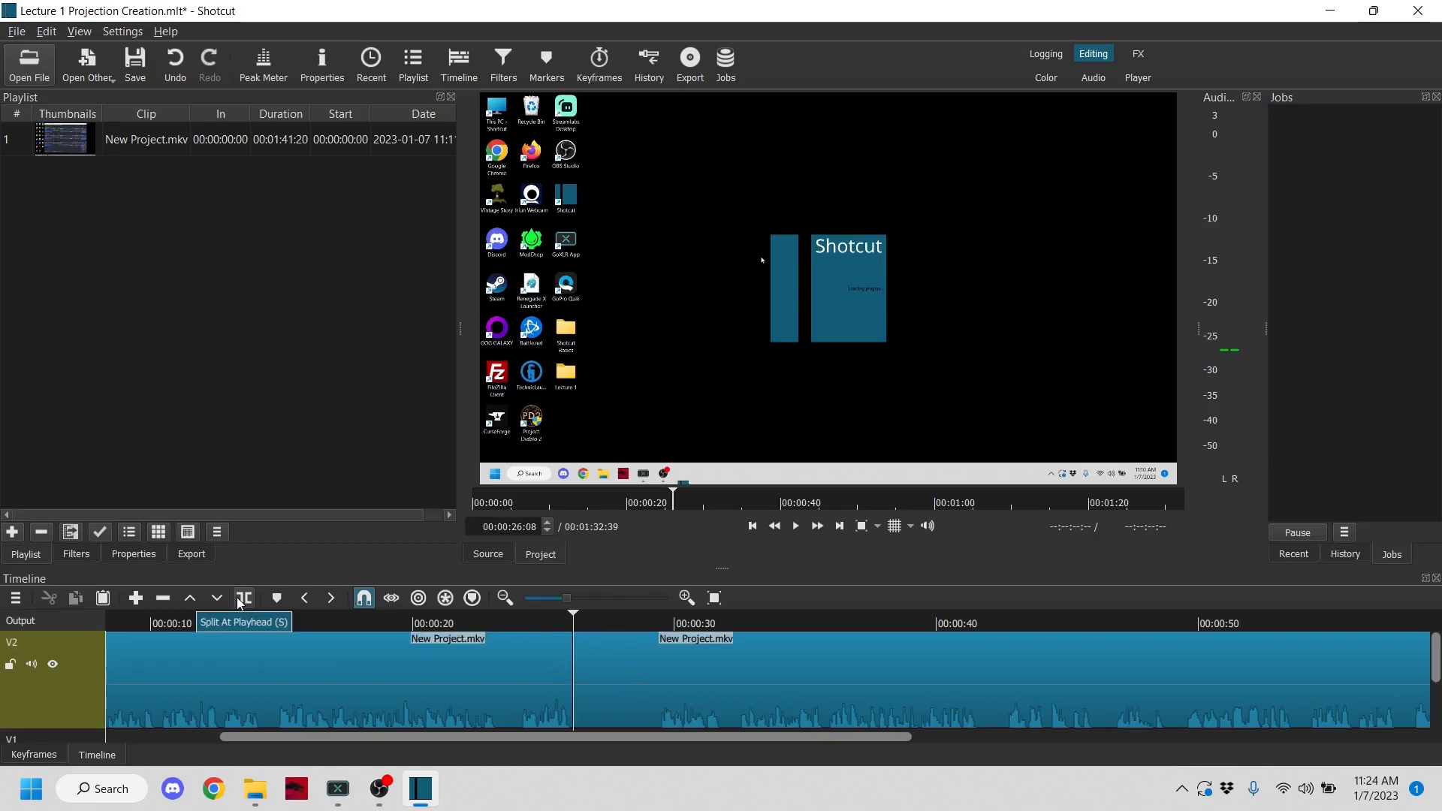
left_click(586, 621)
left_click_drag(590, 620, 659, 636)
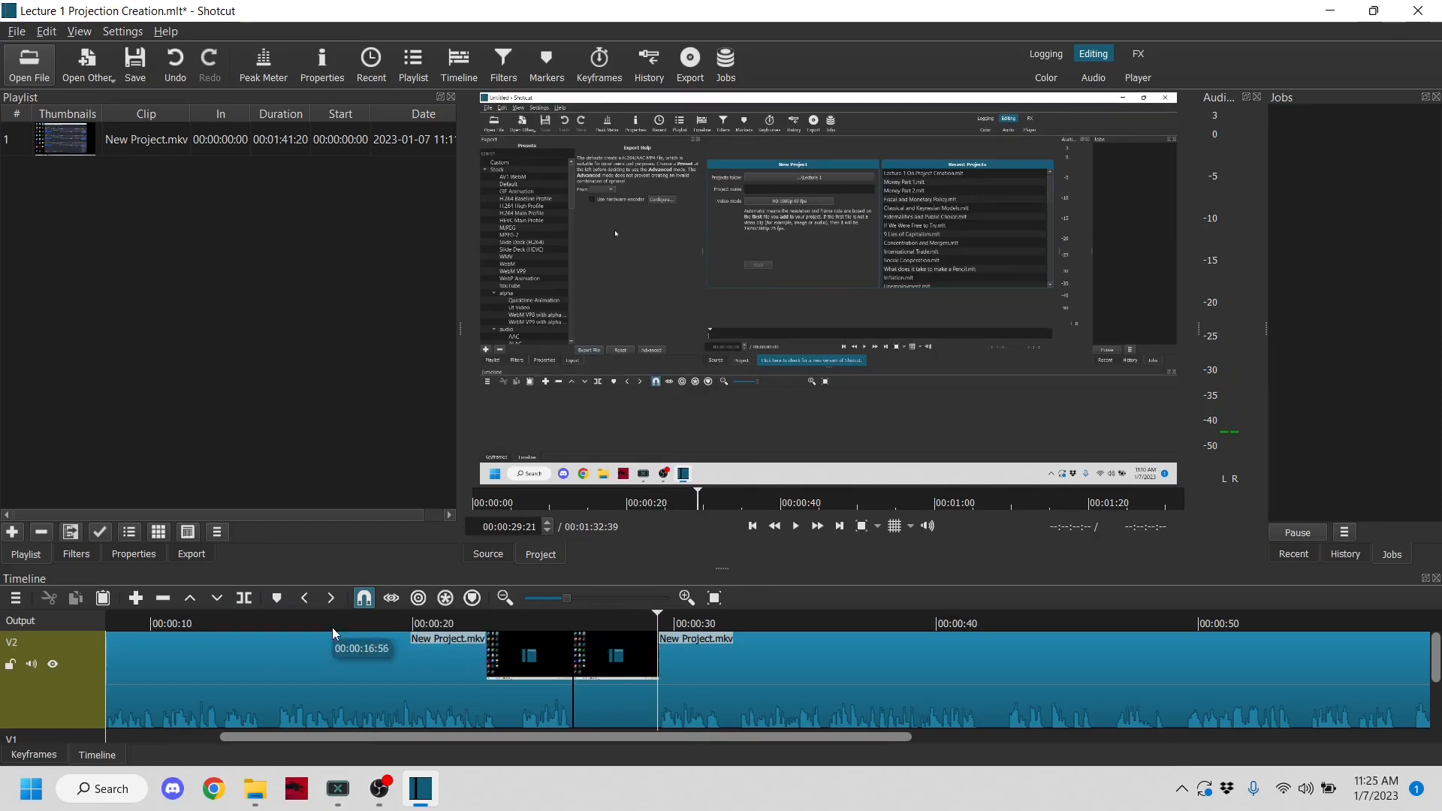
left_click(245, 597)
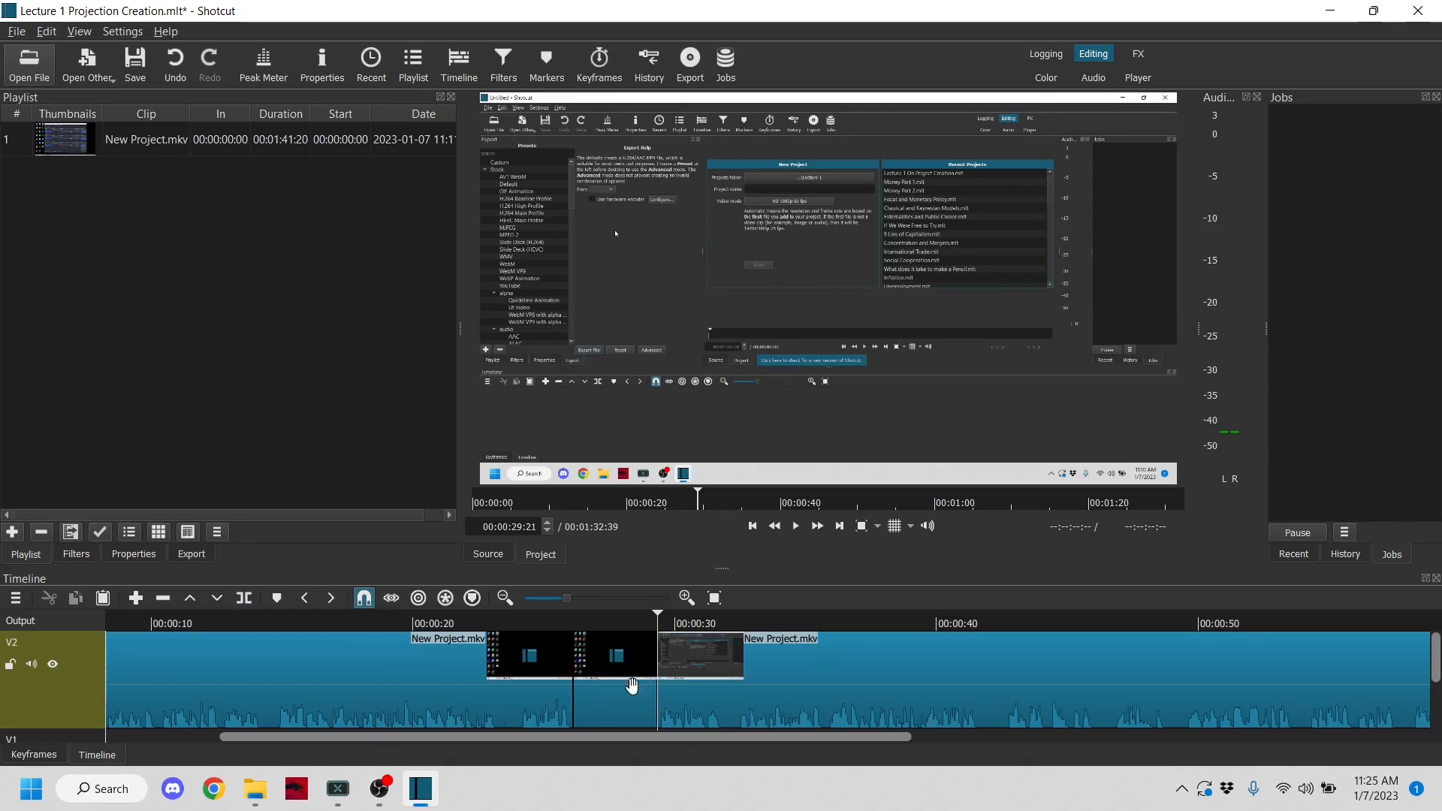
- Remove the isolated Shotcut loading-screen segment between the two splits
left_click(609, 699)
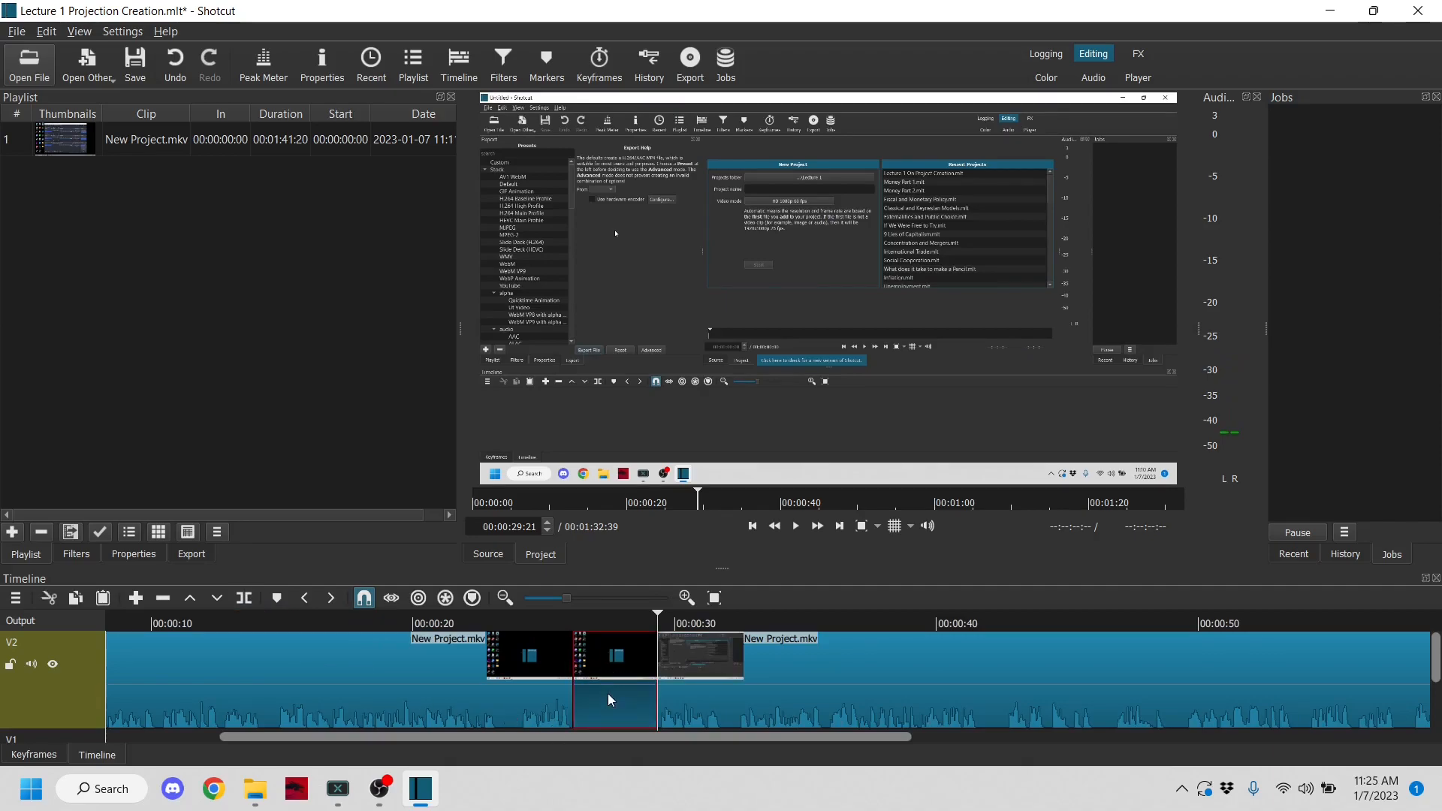
right_click(608, 700)
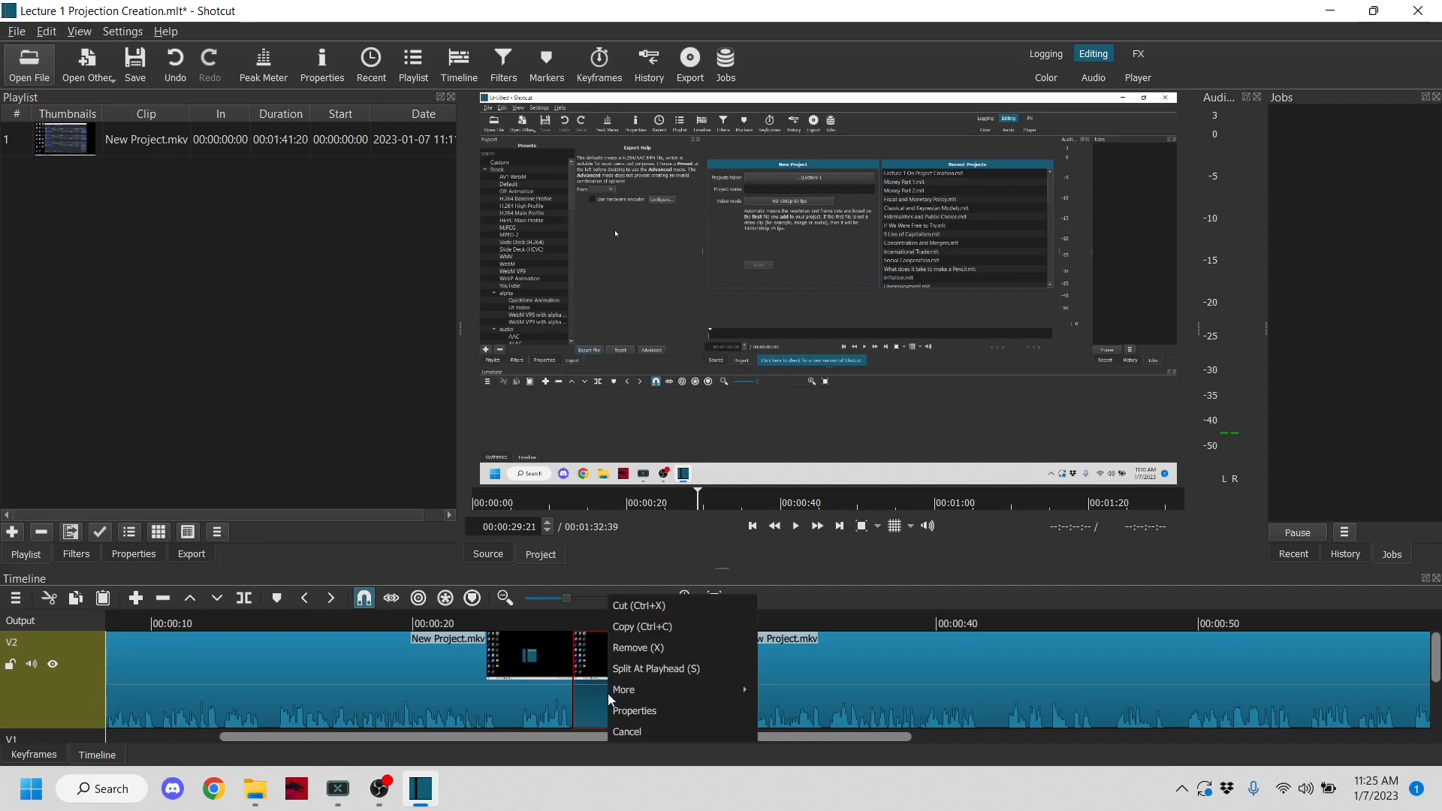
left_click(635, 648)
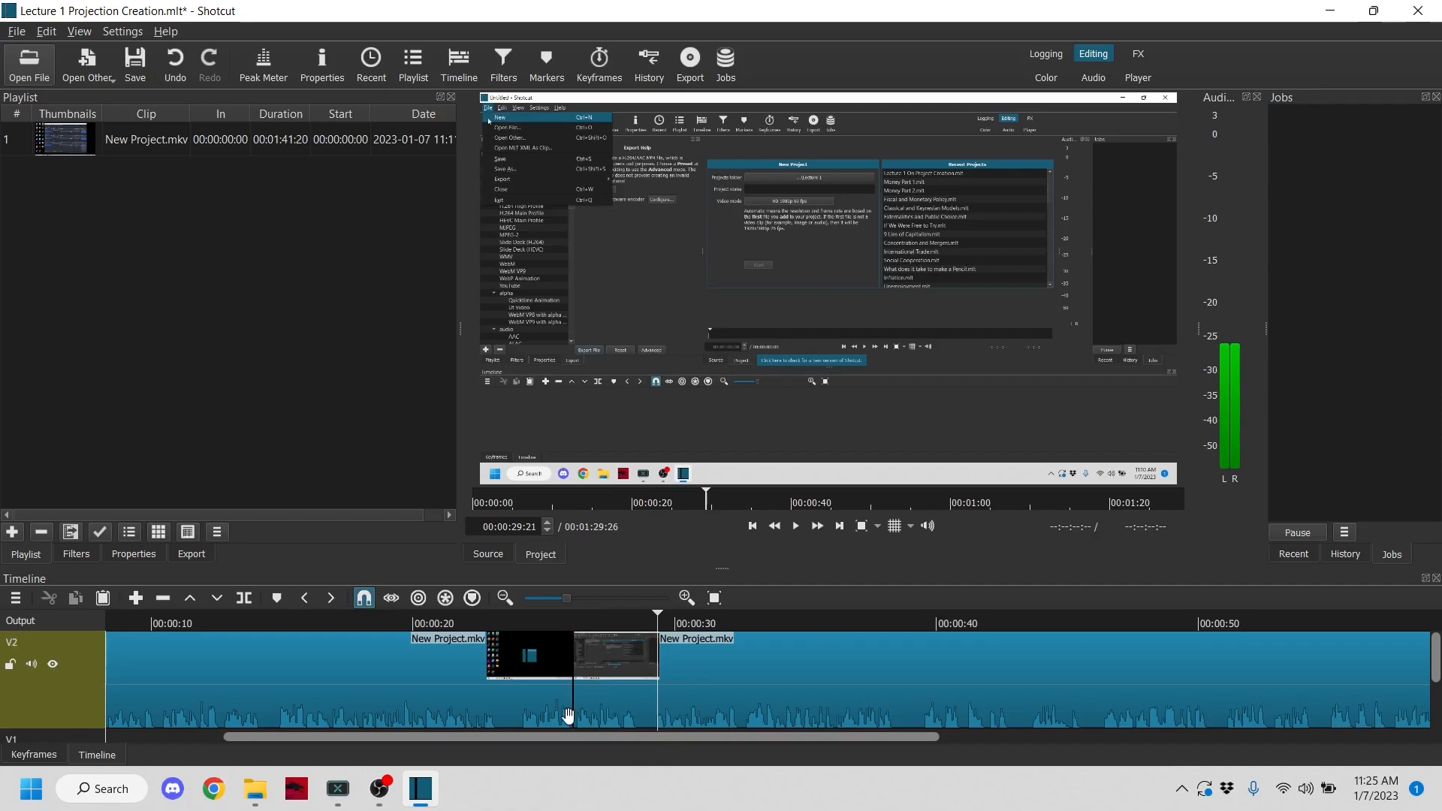
- Shift the clip following the middle cut to open a gap, and move it back against the preceding clip
left_click_drag(637, 685, 731, 692)
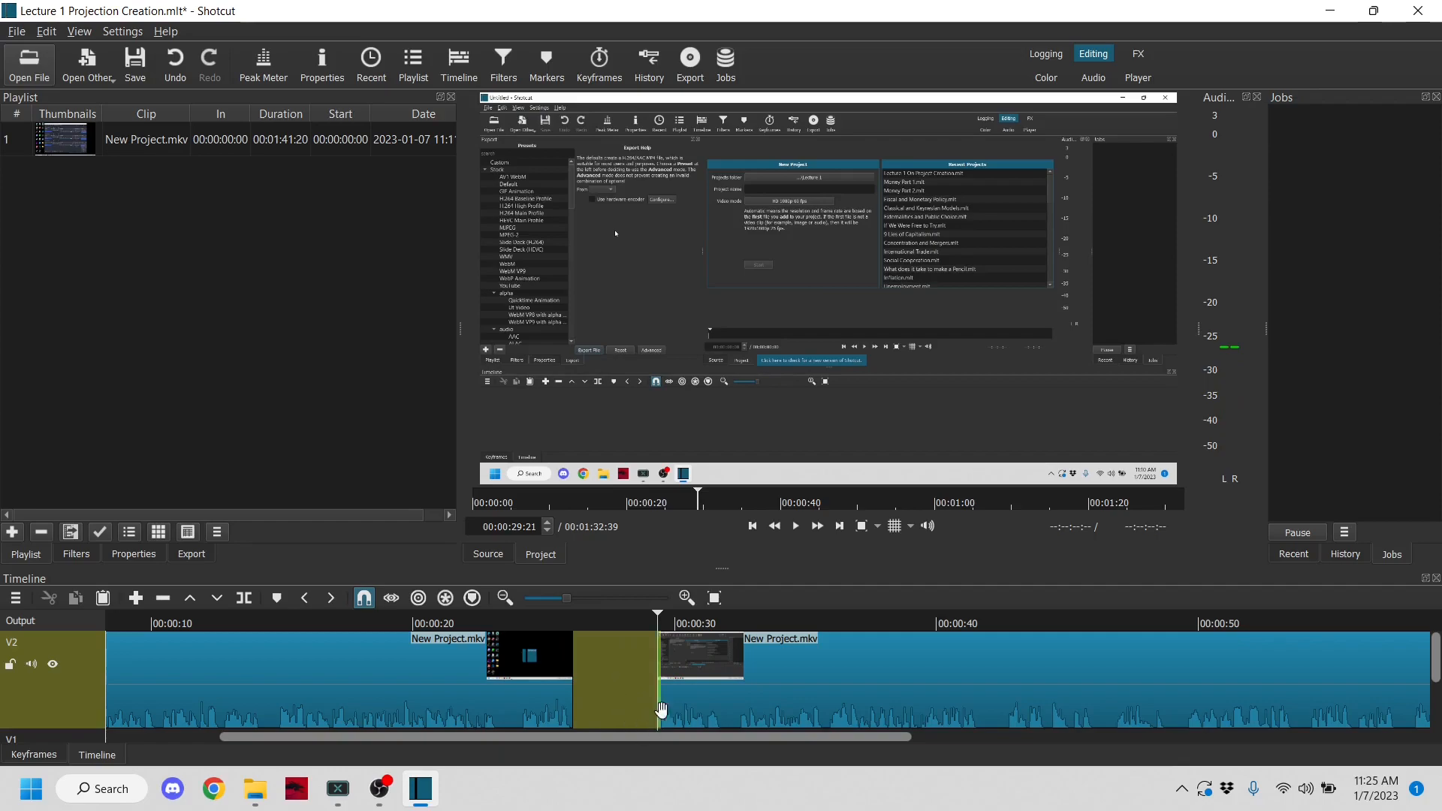
left_click(890, 684)
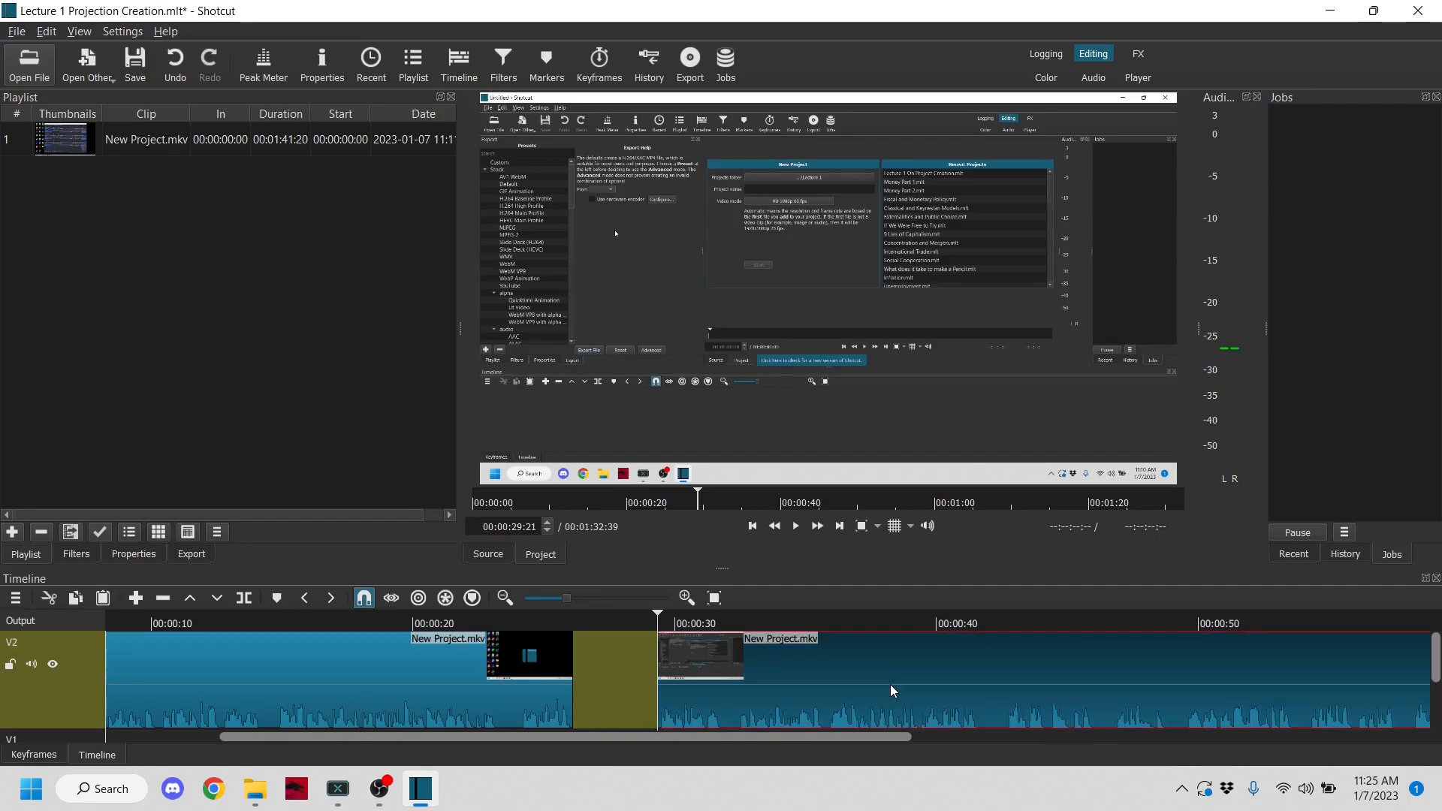
left_click_drag(885, 685, 799, 706)
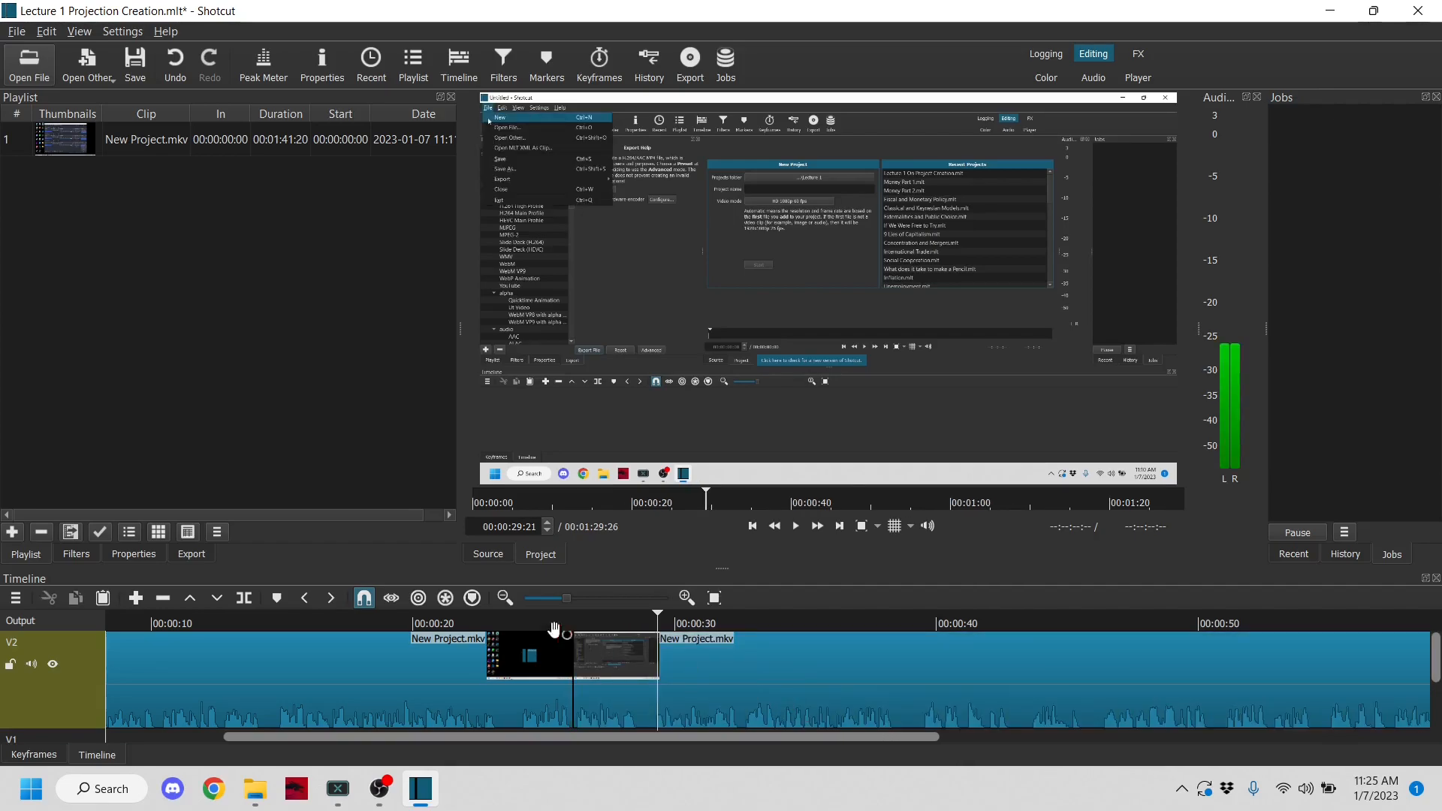
- Play the timeline twice across the middle cut to check the transition from the loading screen
left_click(529, 624)
left_click(795, 527)
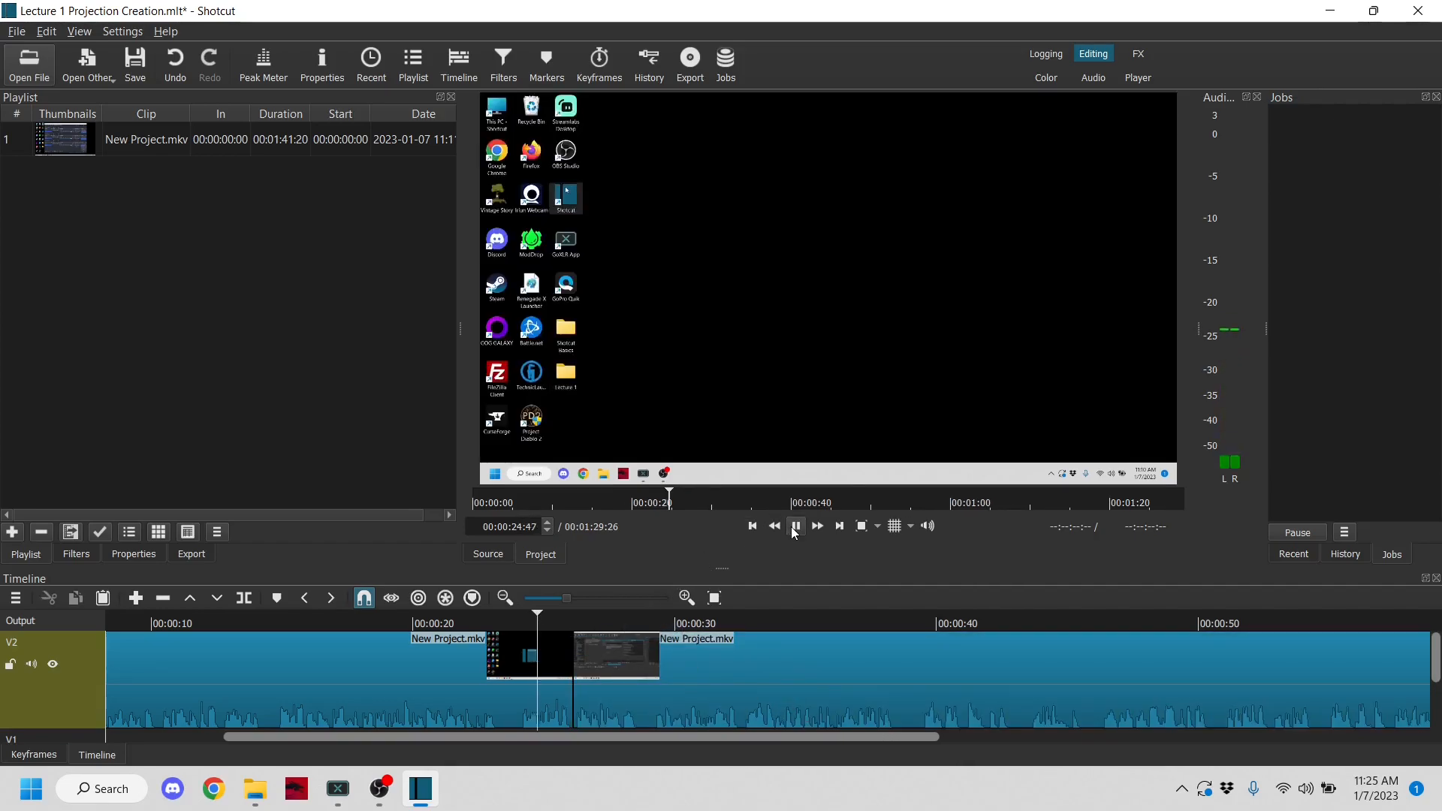
left_click(796, 526)
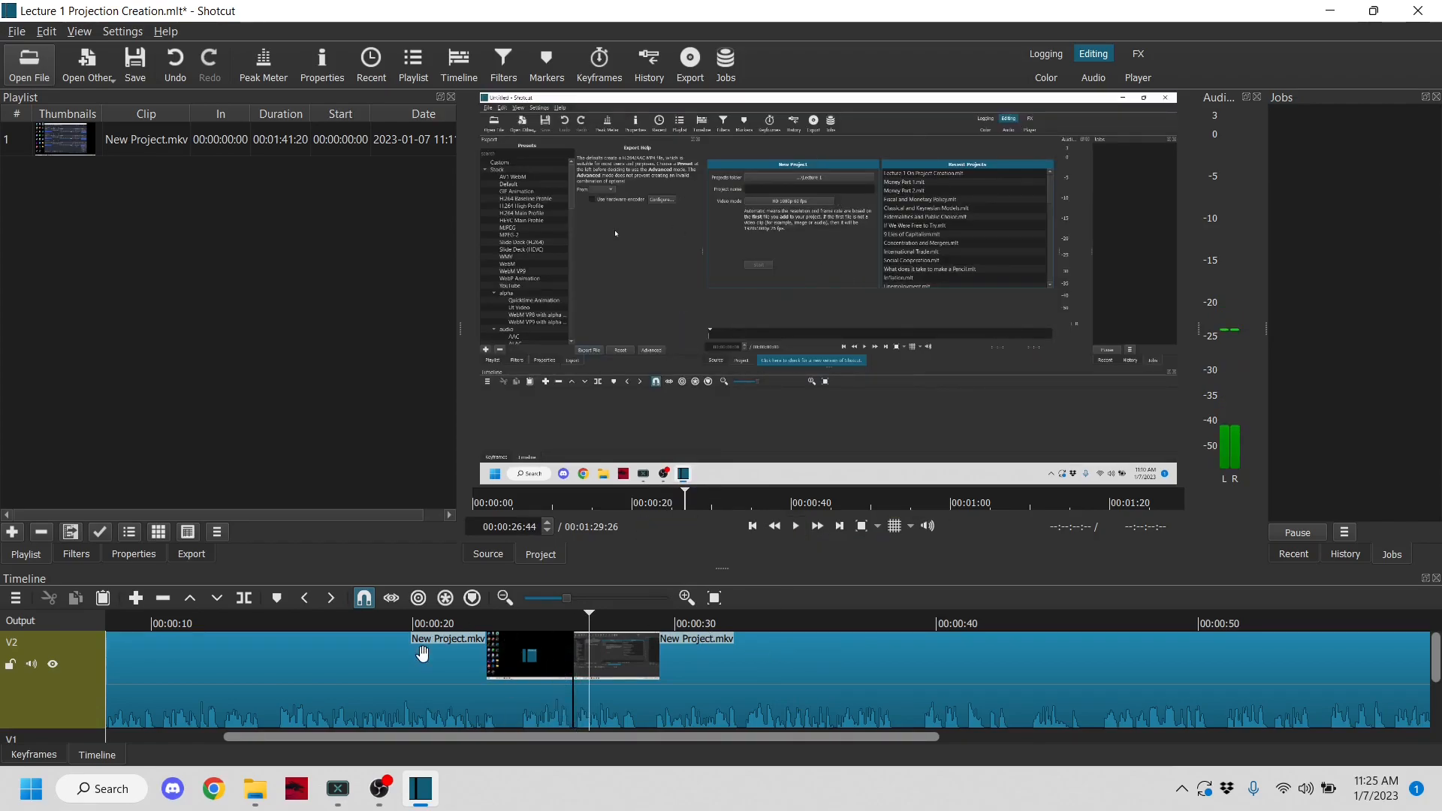
left_click(553, 619)
left_click(796, 526)
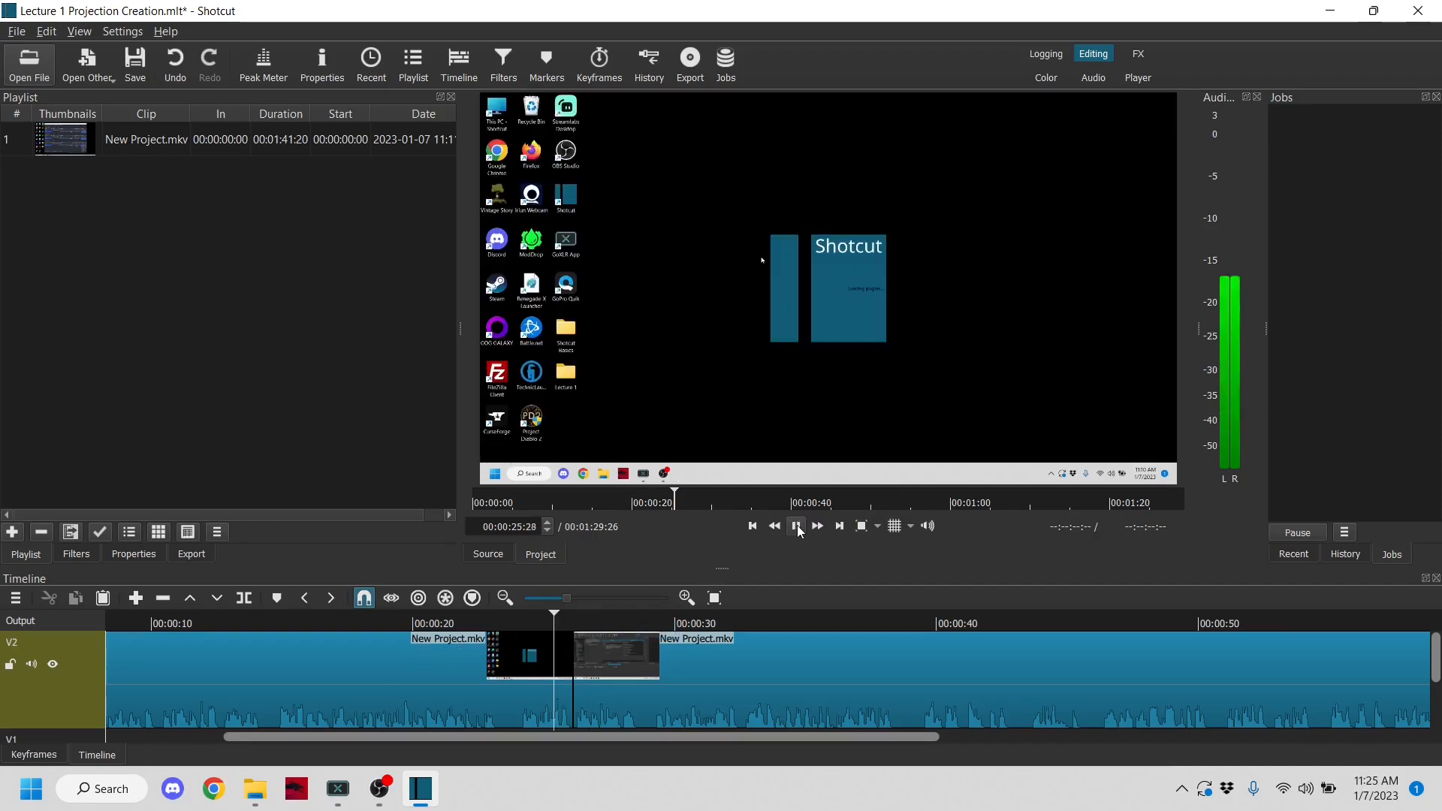
left_click(798, 528)
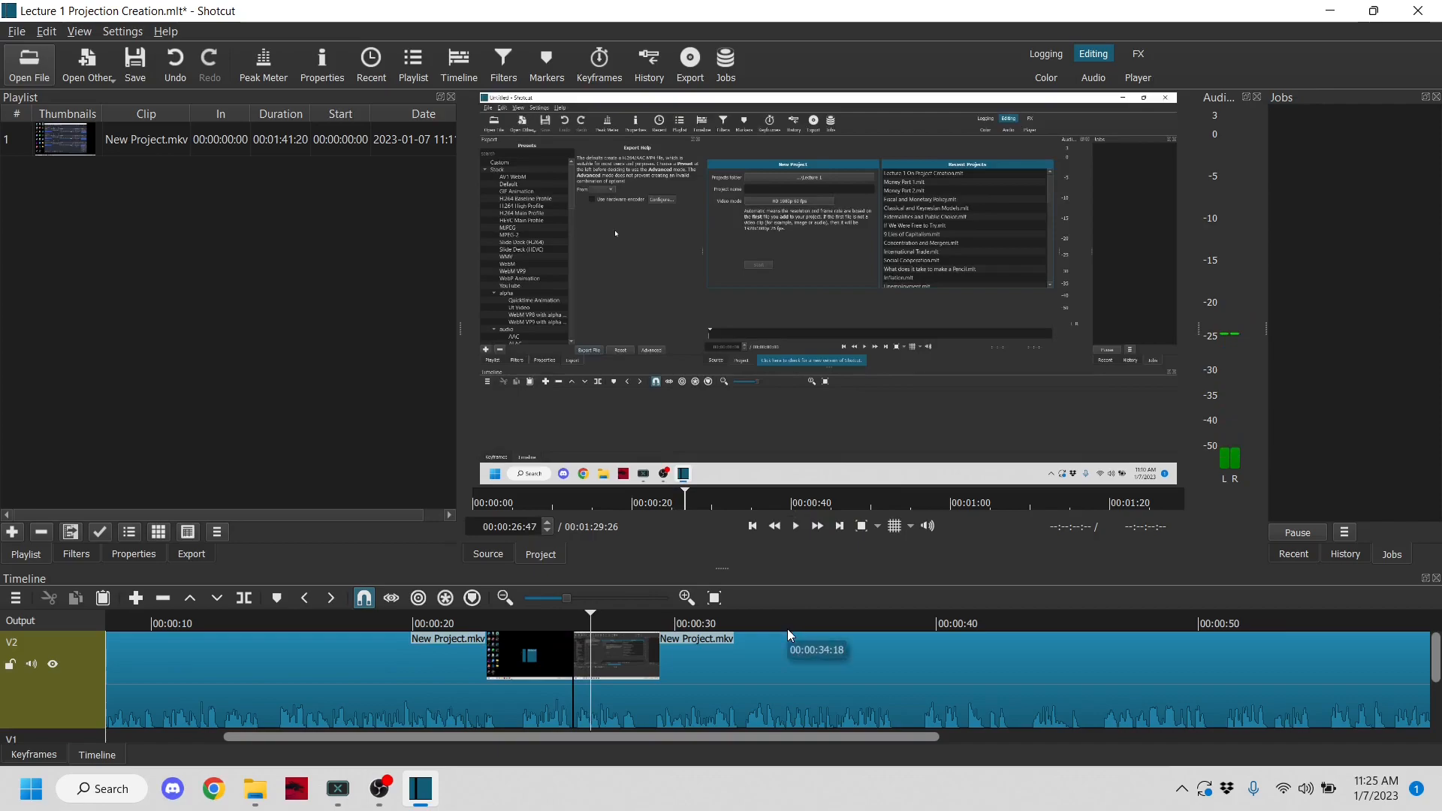